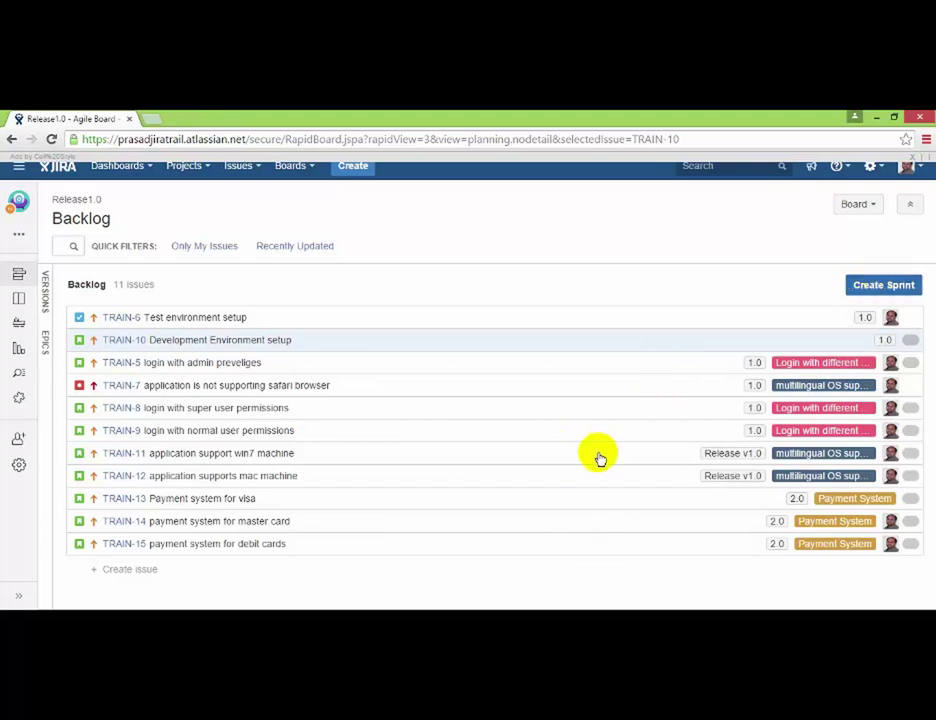
- Create a new sprint above the backlog and keep its default name
drag(599, 458, 595, 301)
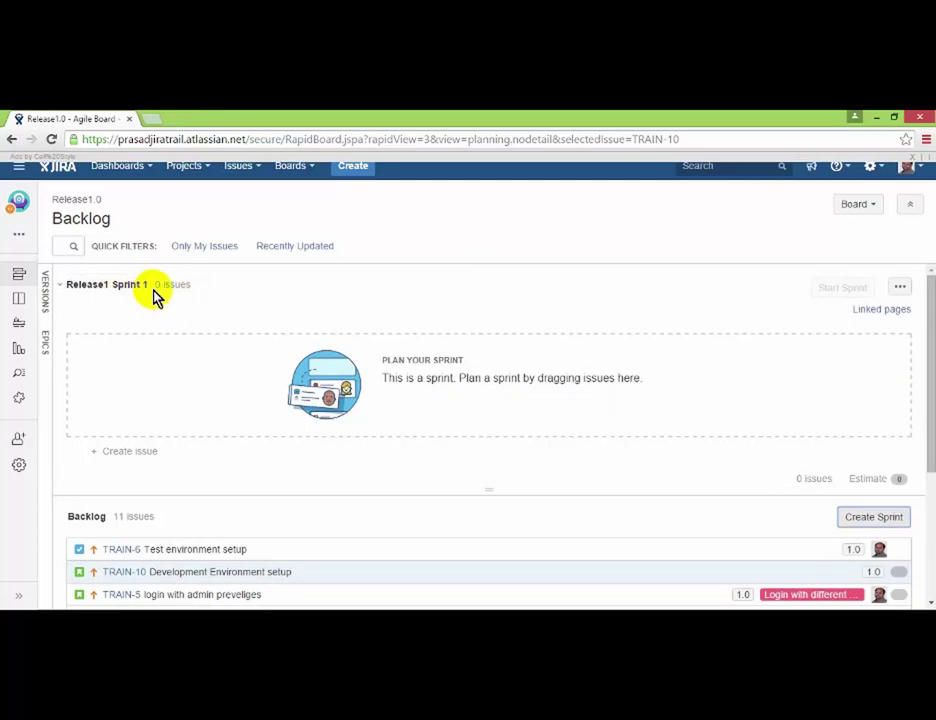
click(119, 289)
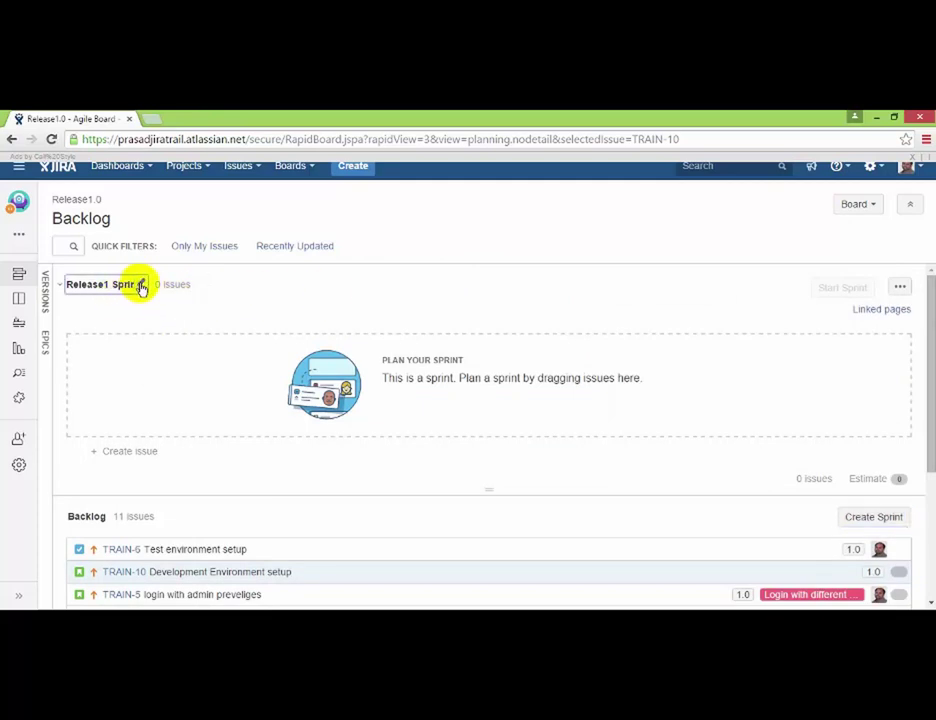
key(Return)
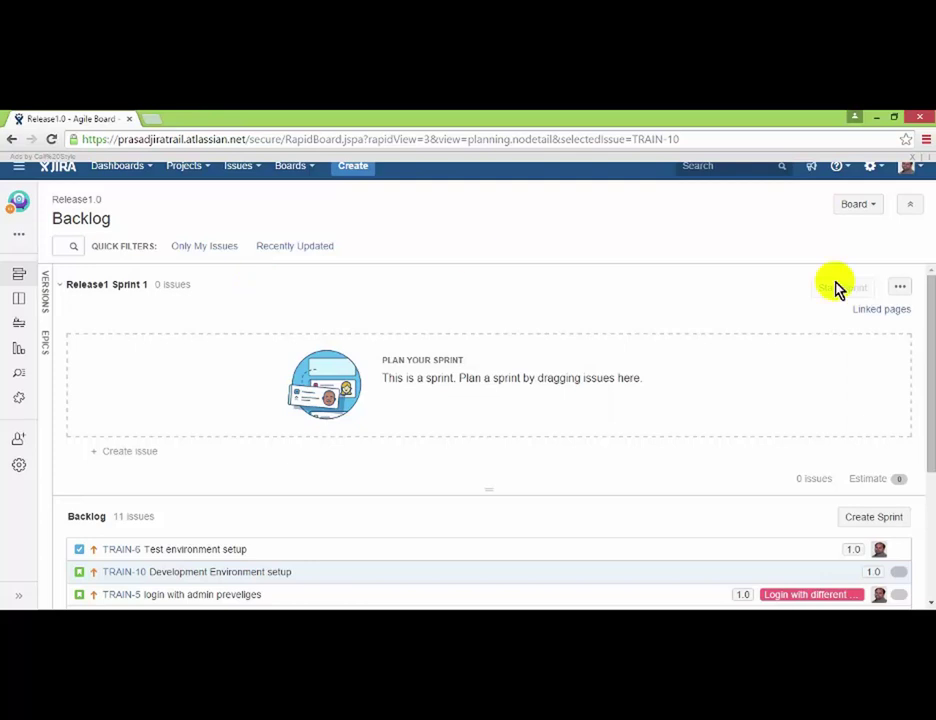
- Rank TRAIN-6 Test environment setup directly below TRAIN-10 Development Environment setup in the backlog
click(933, 350)
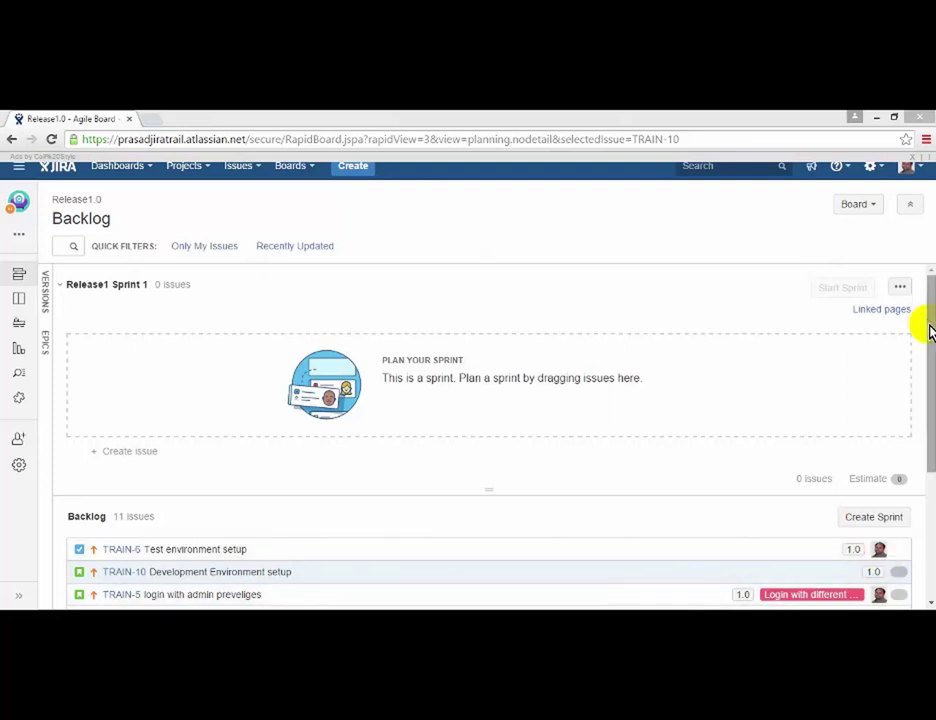
mouse_move(928, 330)
mouse_down()
mouse_move(926, 374)
mouse_move(928, 328)
mouse_move(930, 347)
mouse_up()
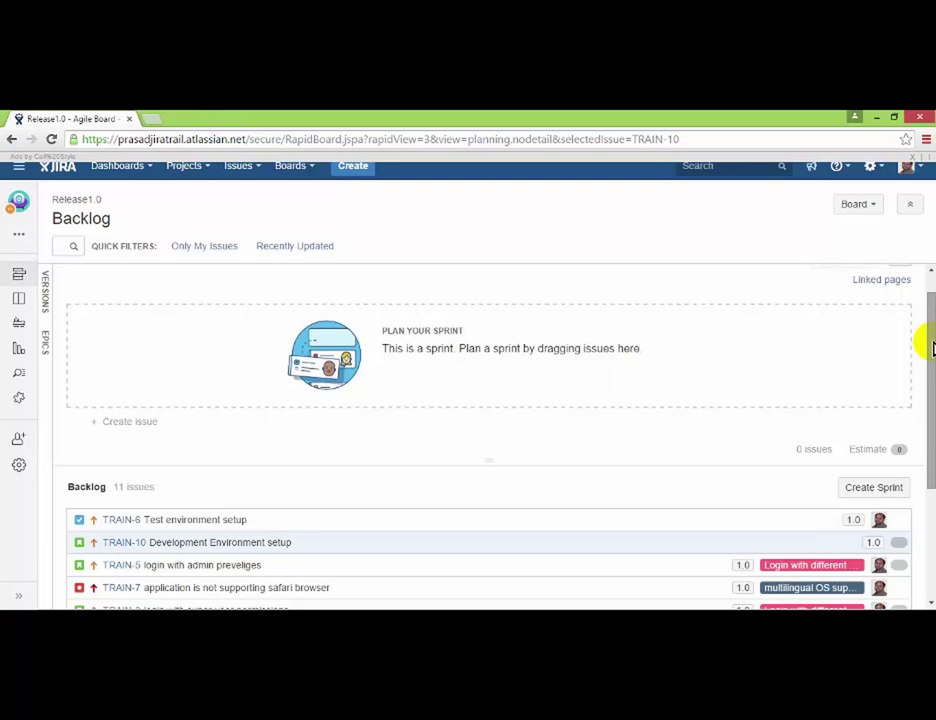
scroll(932, 347, down, 3)
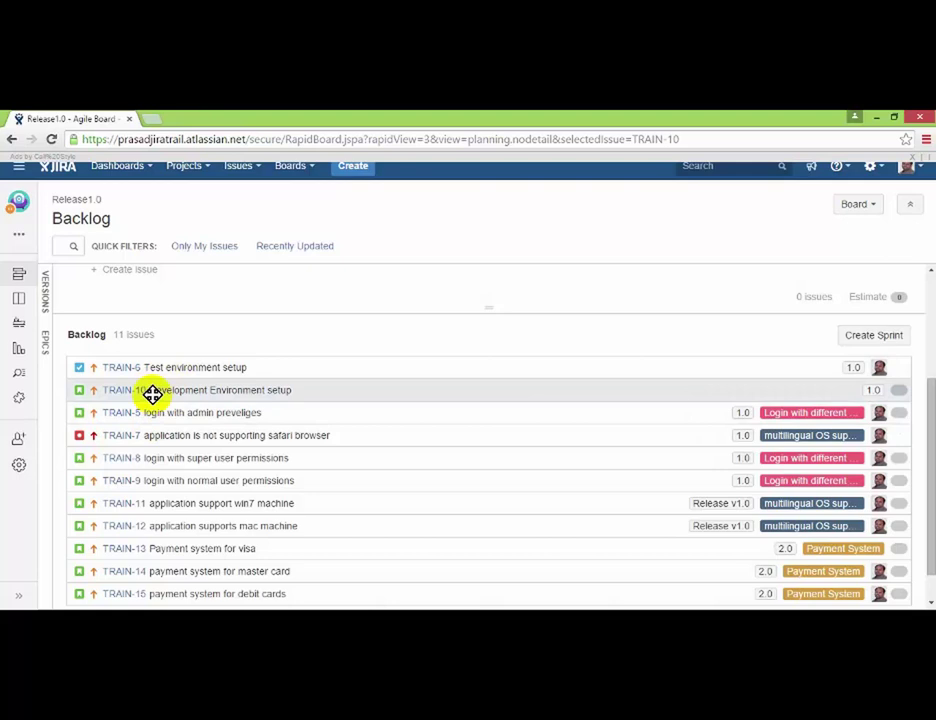
mouse_move(149, 368)
mouse_down()
mouse_move(162, 384)
mouse_move(148, 389)
mouse_up()
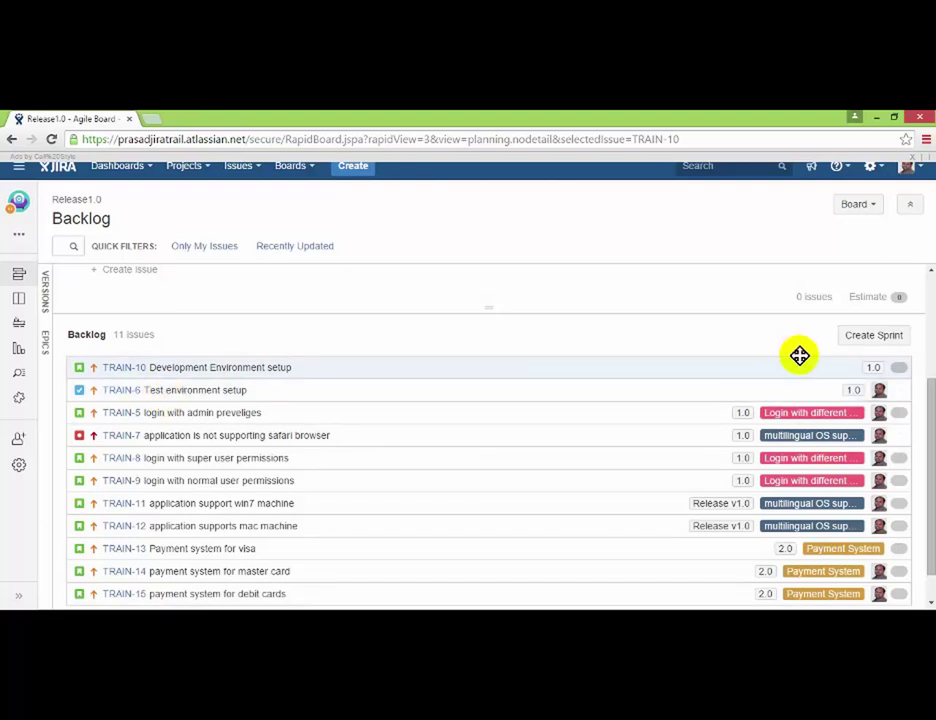
- Move TRAIN-10 Development Environment setup from the backlog into Release1 Sprint 1 and dismiss the sprint-start hint
scroll(928, 463, up, 1)
scroll(489, 430, up, 3)
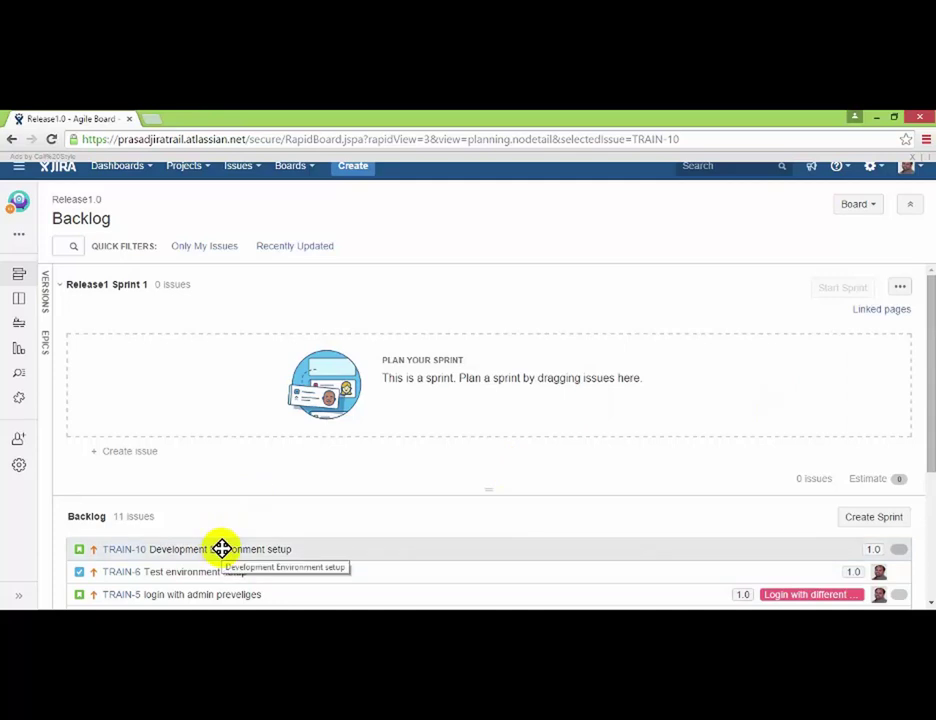
drag(221, 548, 226, 348)
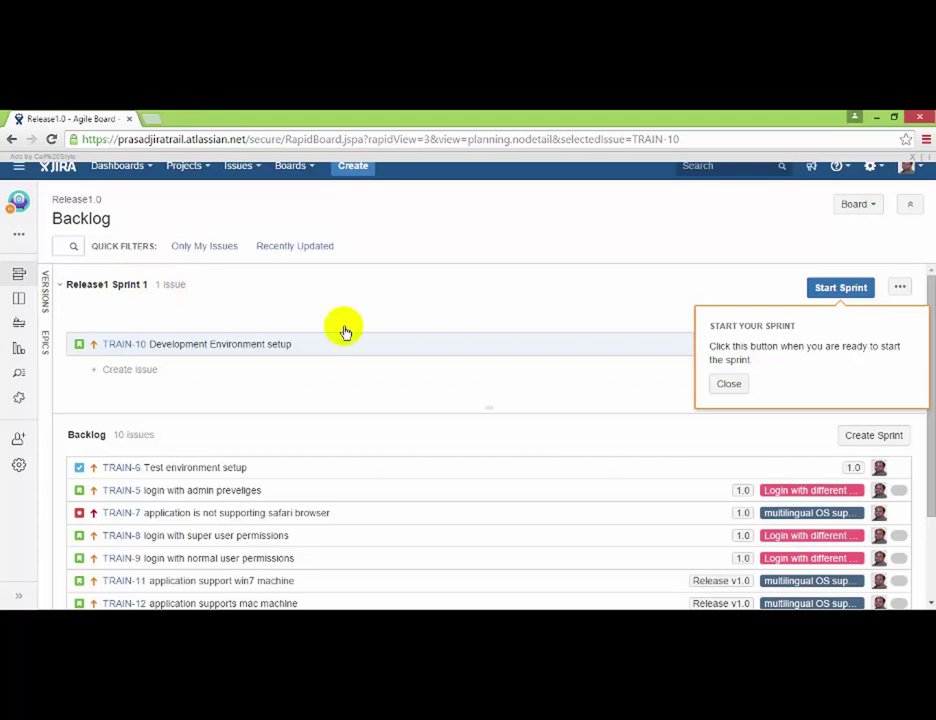
click(729, 385)
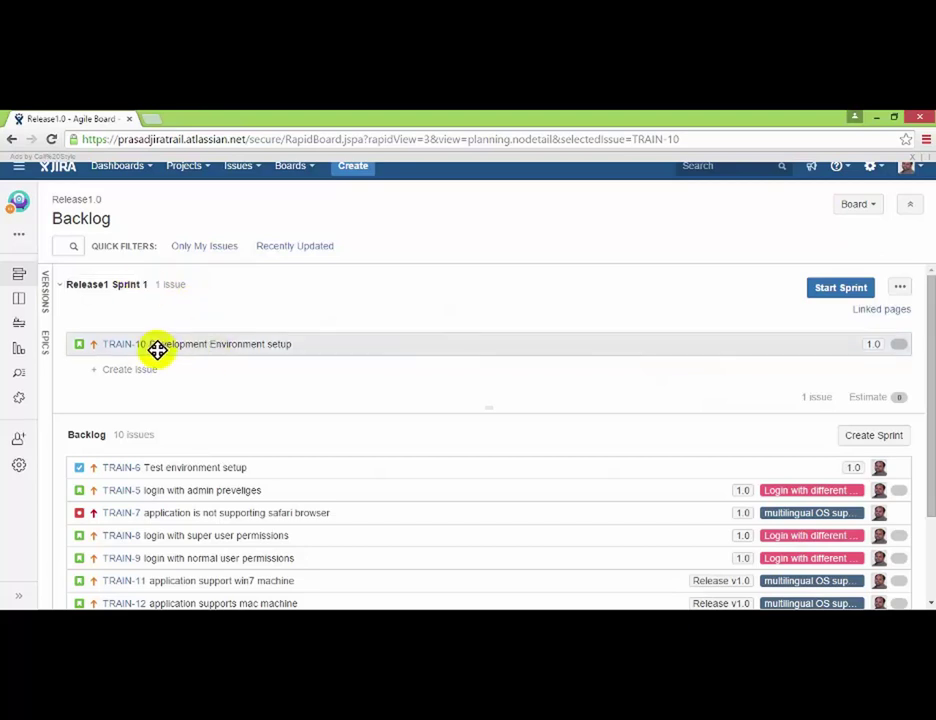
- Move TRAIN-6 Test environment setup and TRAIN-5 login with admin preveliges from the backlog to the end of Release1 Sprint 1
drag(167, 349, 208, 350)
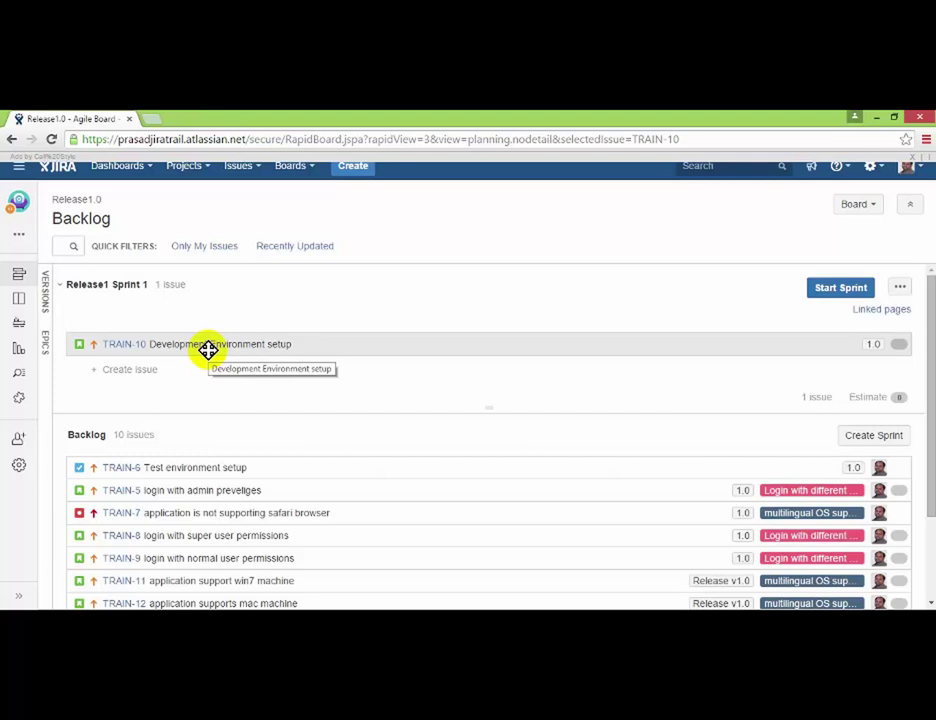
drag(209, 472, 205, 382)
drag(204, 457, 194, 370)
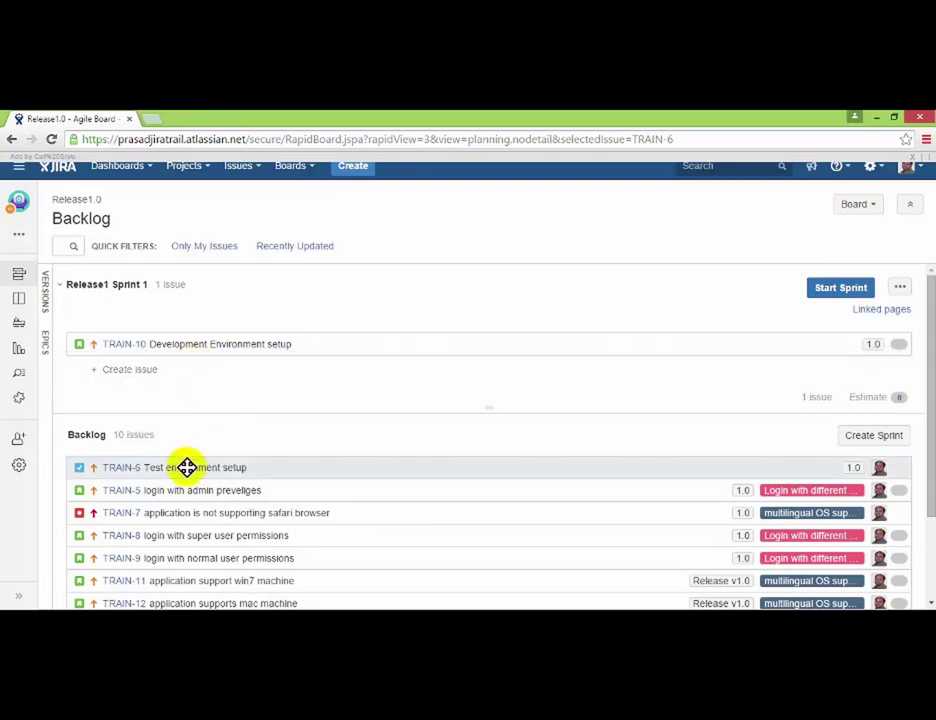
drag(188, 468, 178, 363)
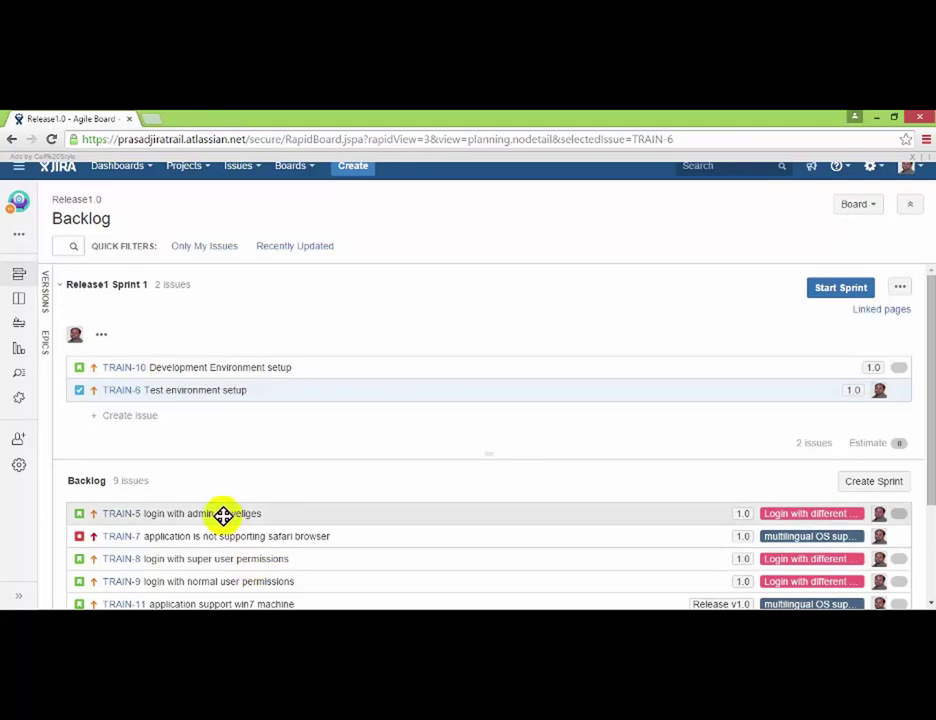
drag(215, 512, 205, 413)
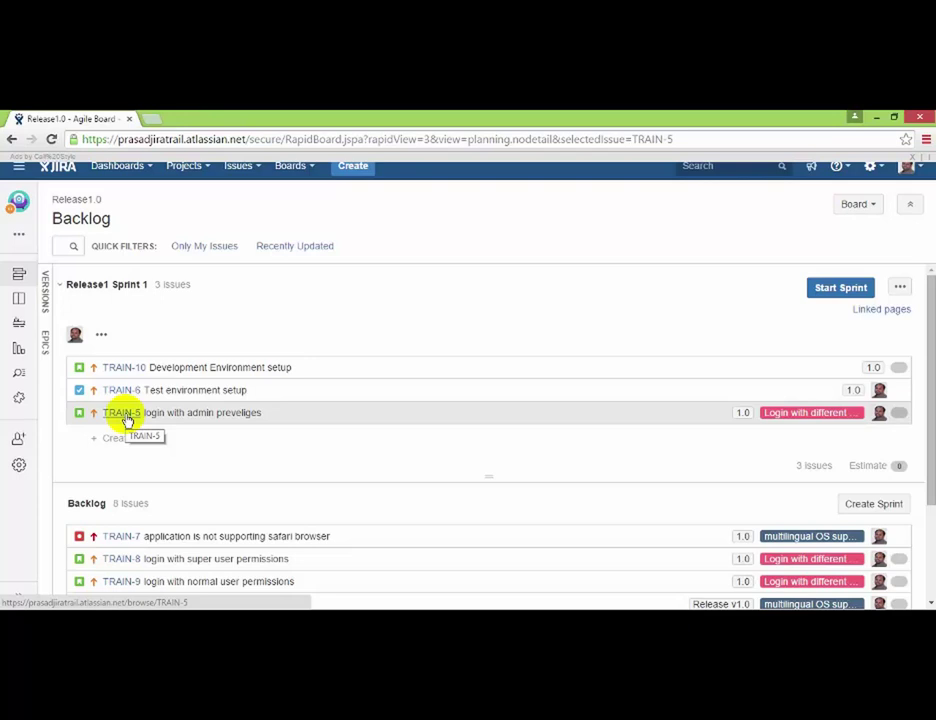
- Open the TRAIN-5 story from the sprint in a new browser tab and reload its page
right_click(128, 420)
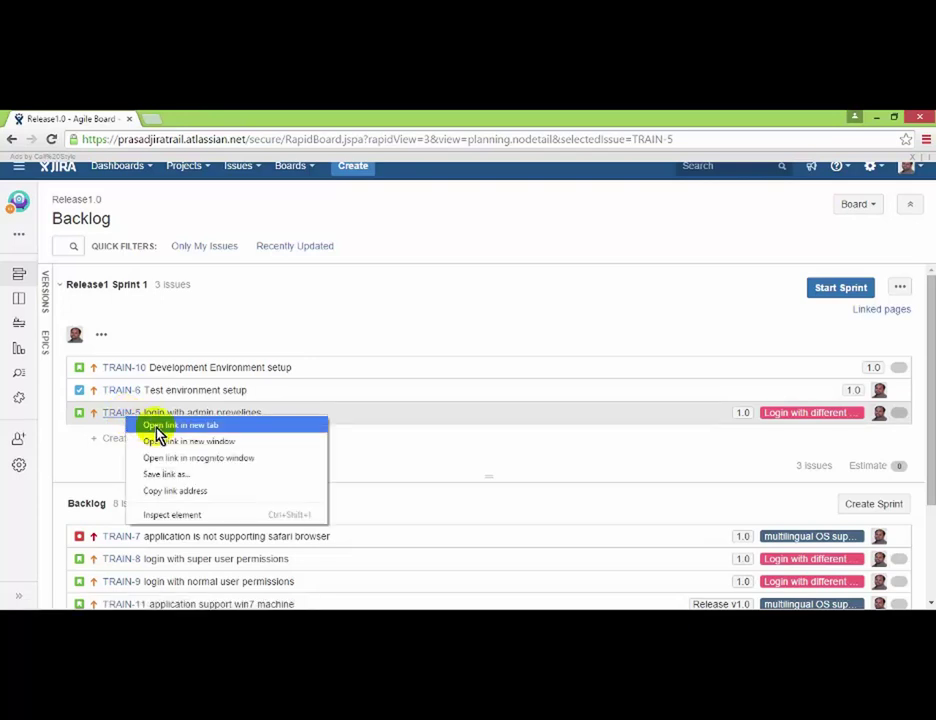
click(160, 428)
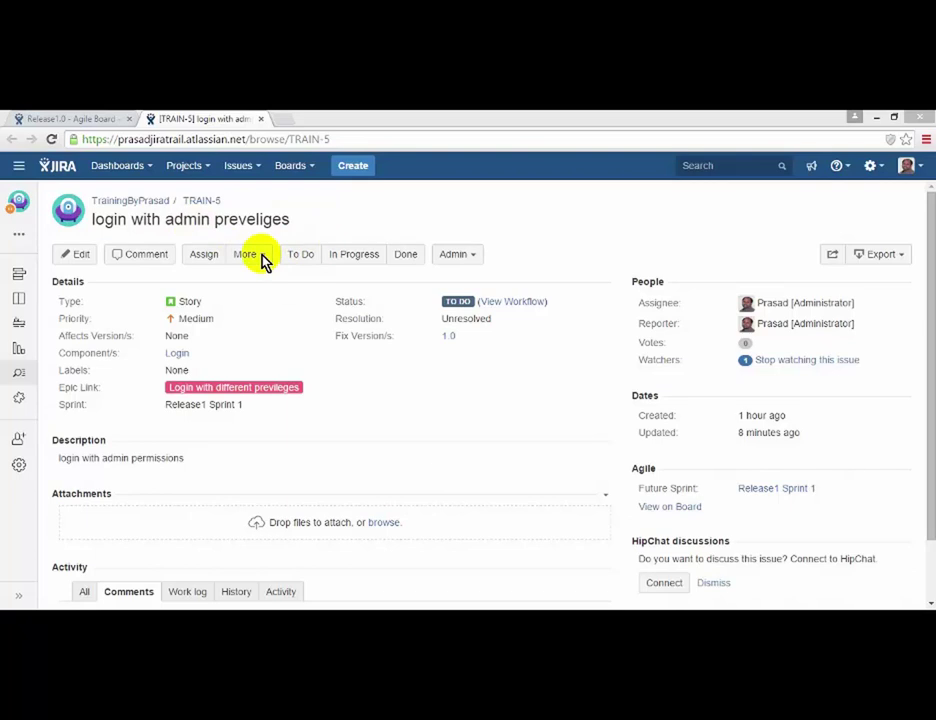
key(alt+Tab)
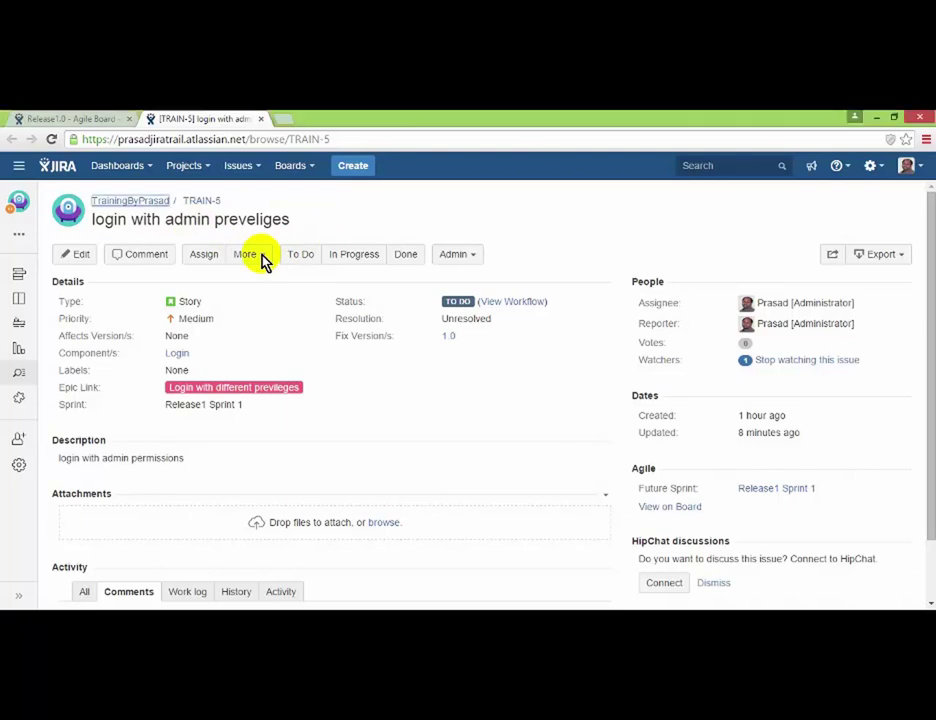
key(F5)
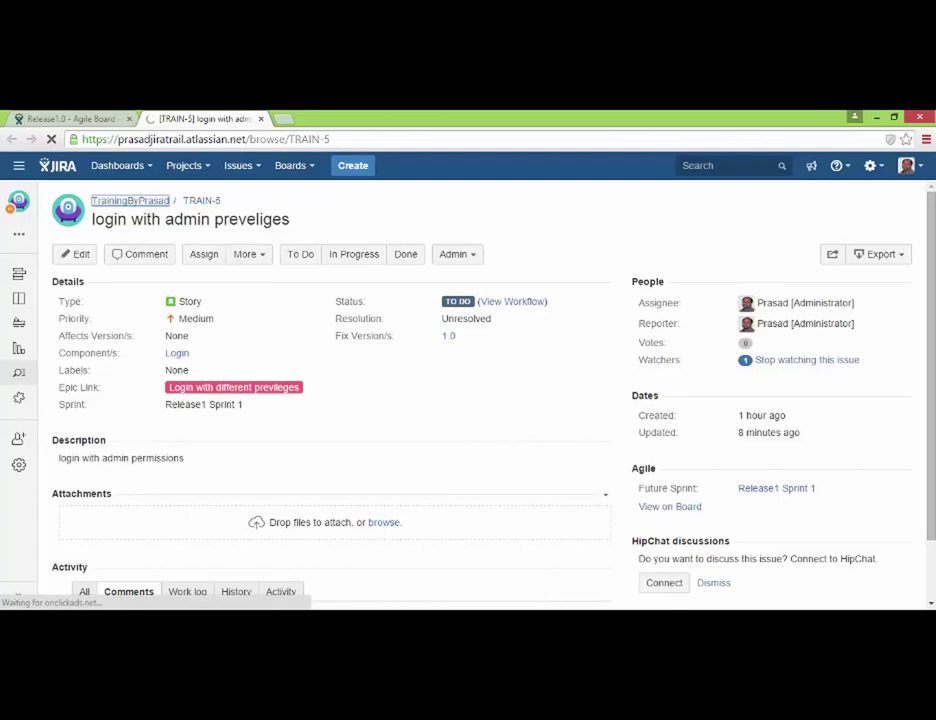
- Start a sub-task for the TRAIN-5 story with the summary "Testcase preparation"
click(247, 254)
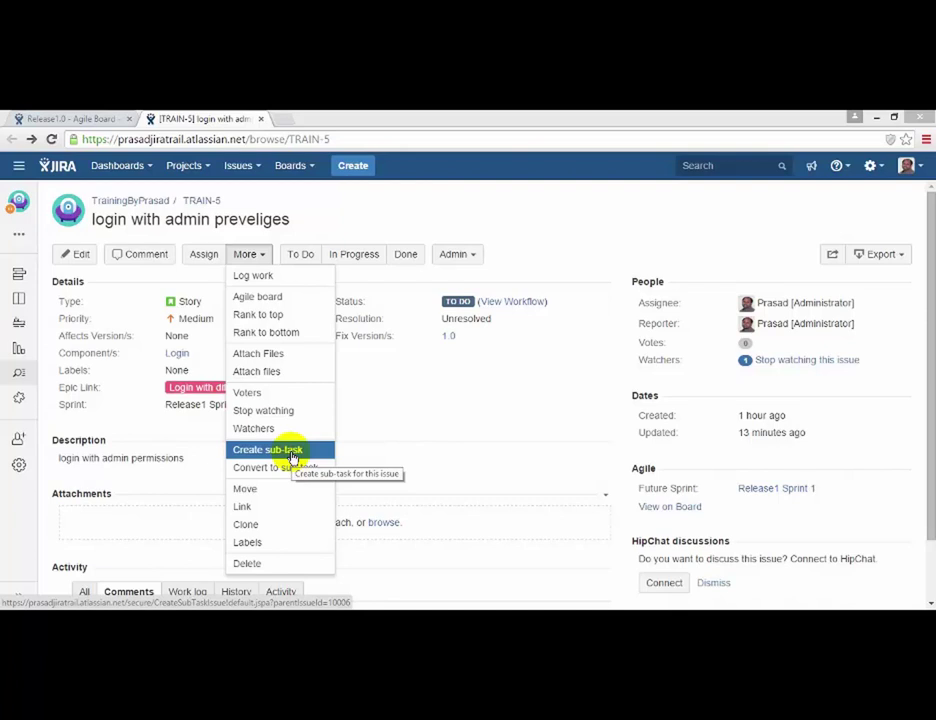
click(293, 457)
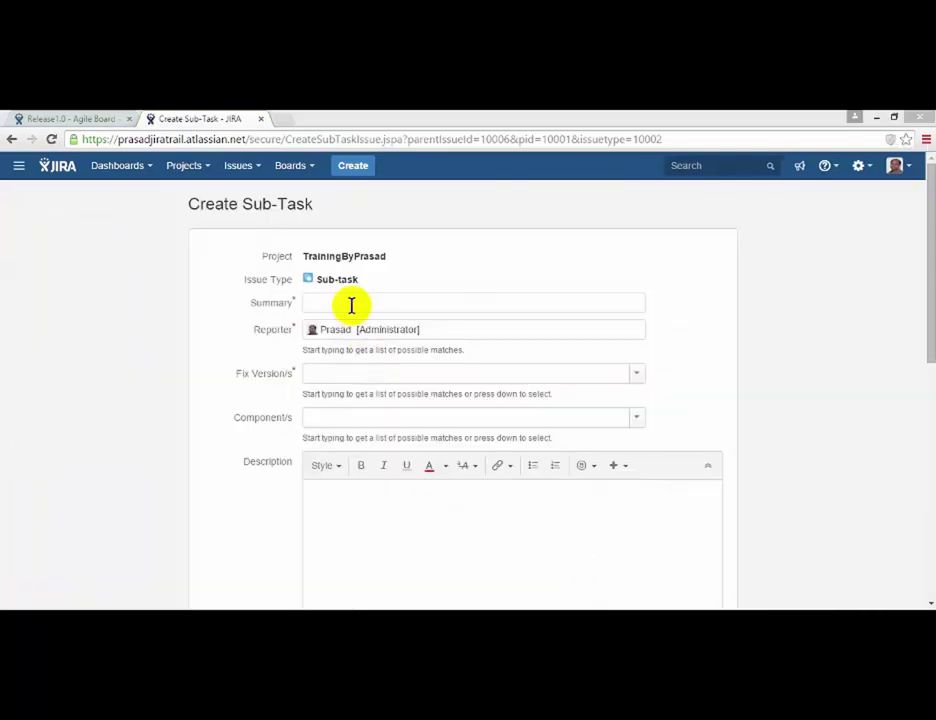
click(351, 305)
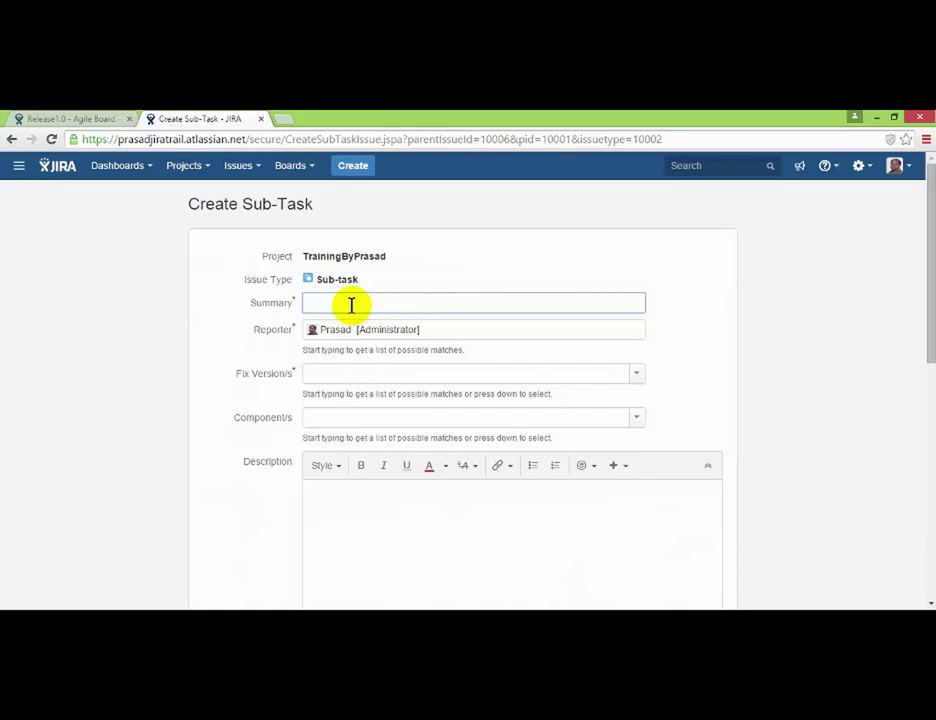
text(Testcase p)
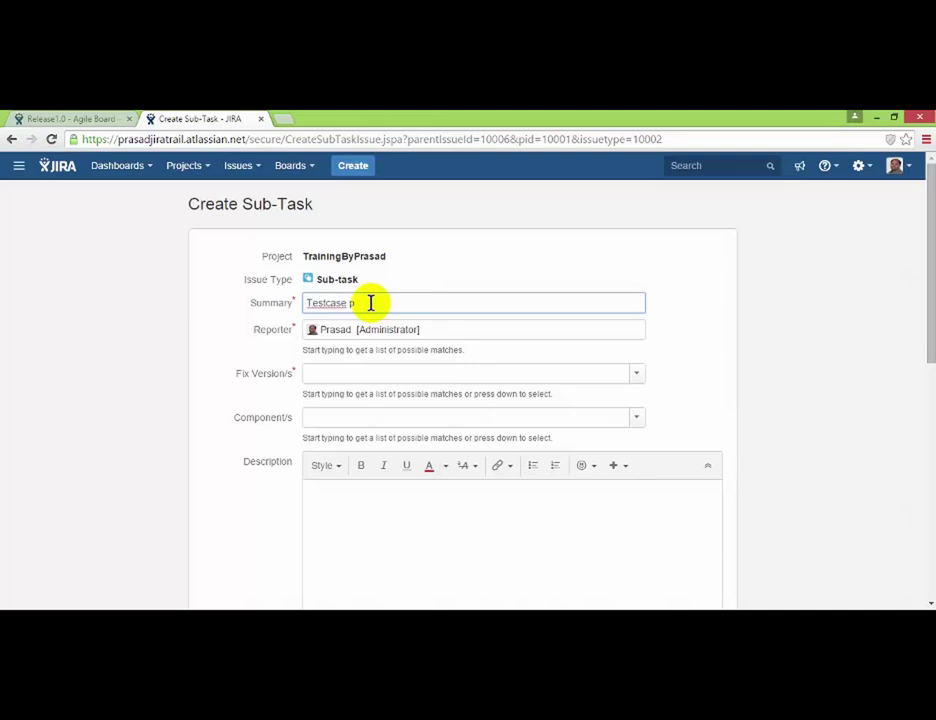
text(reparation)
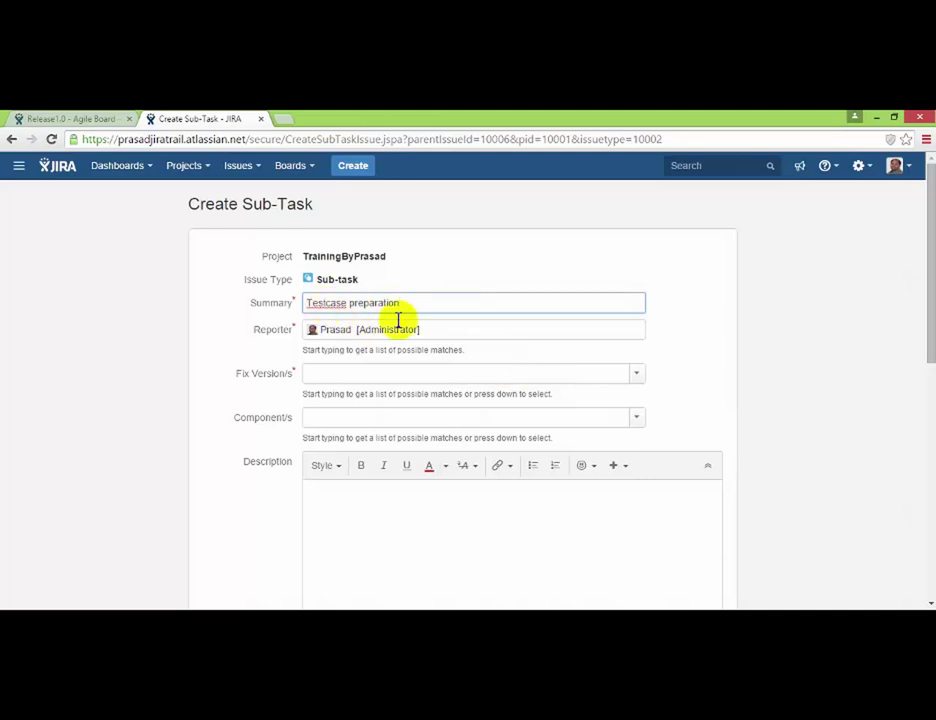
- Set the sub-task's fix version to 1.0 and its component to Login
click(404, 376)
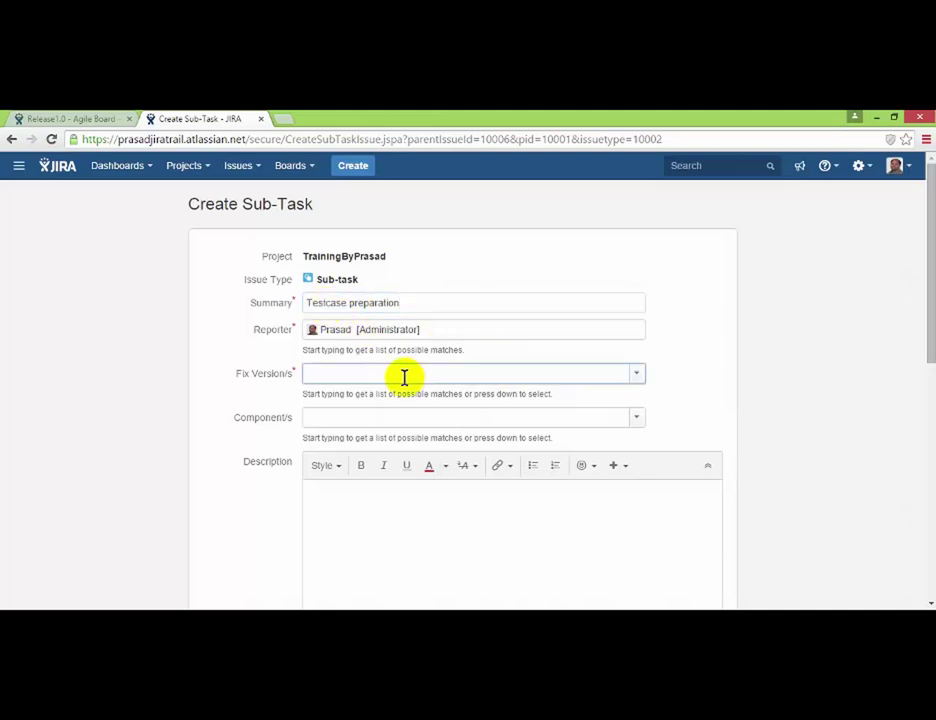
text(1.0)
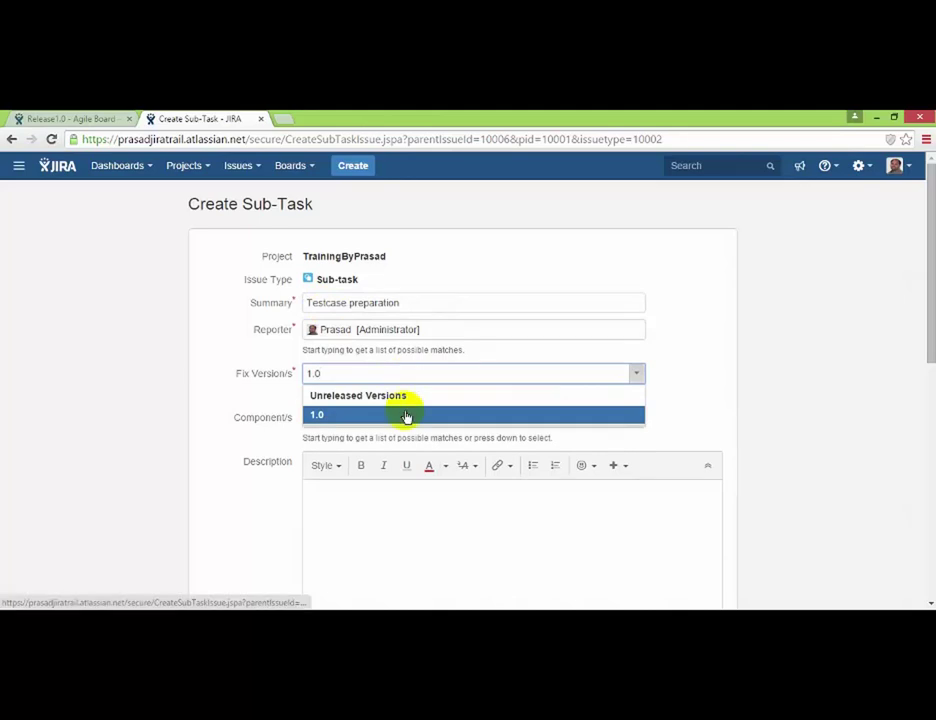
click(406, 416)
click(639, 415)
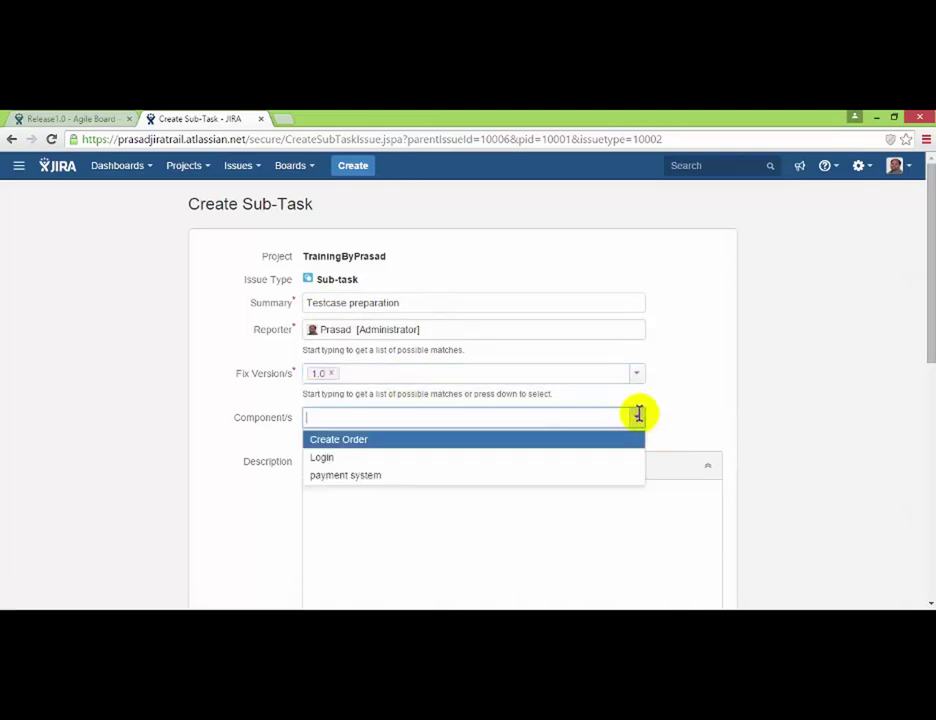
click(518, 457)
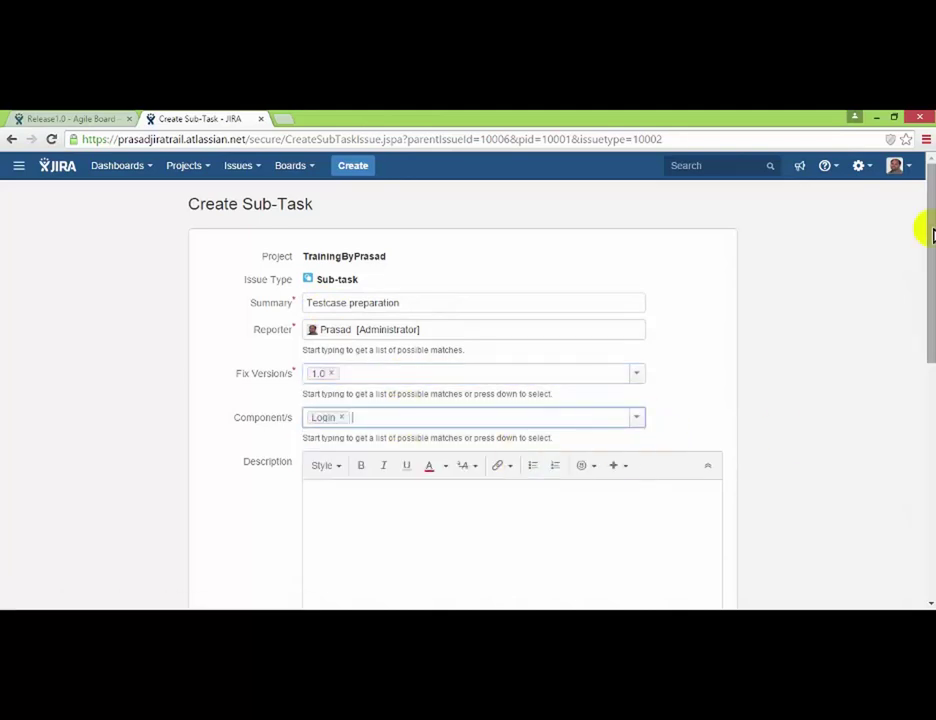
- Create the sub-task with an empty description, Medium priority and the Automatic assignee
drag(922, 230, 924, 305)
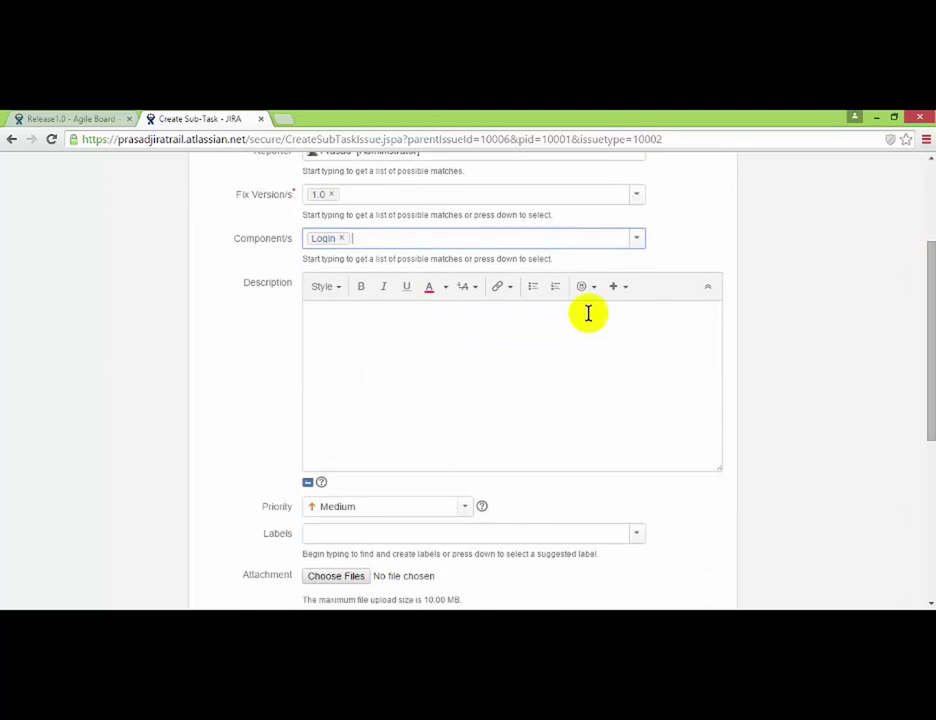
click(550, 339)
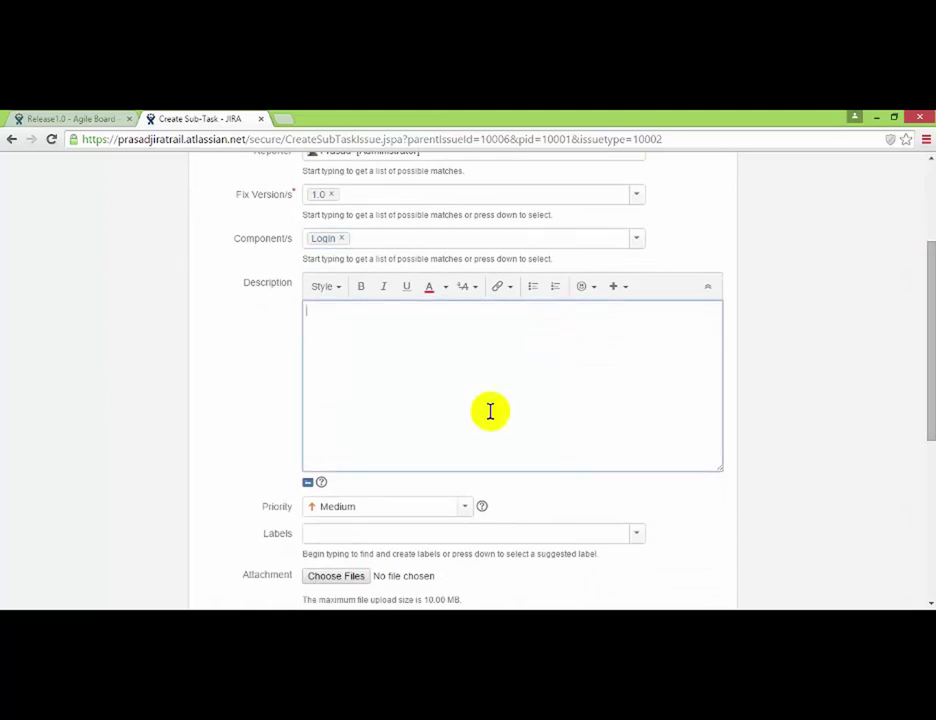
drag(921, 328, 922, 348)
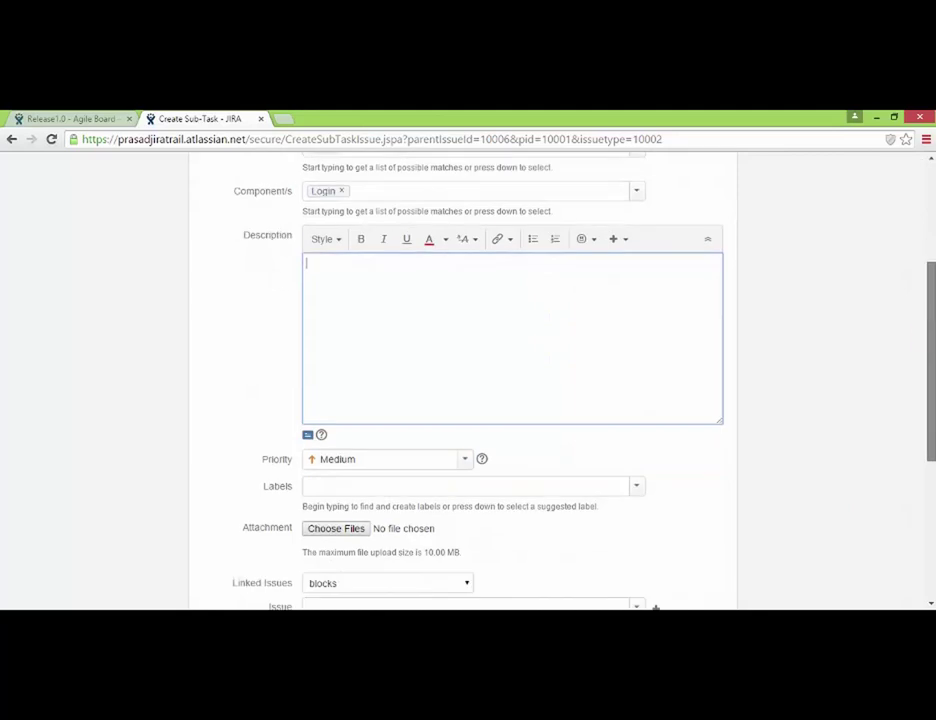
scroll(520, 437, down, 3)
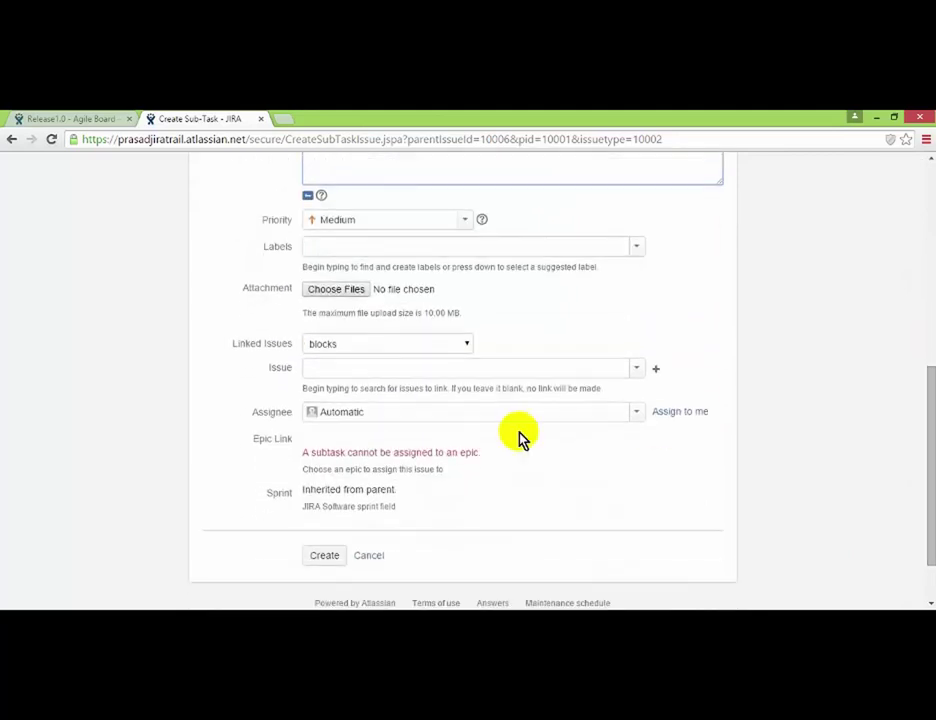
click(322, 555)
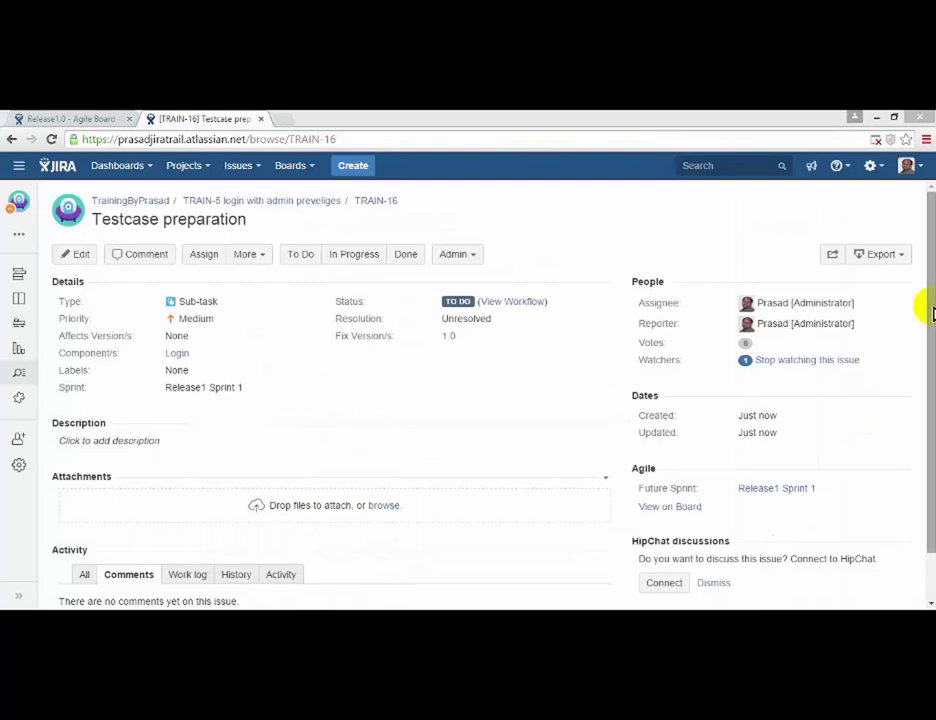
- Return to the parent story TRAIN-5 and check its list of sub-tasks
click(293, 203)
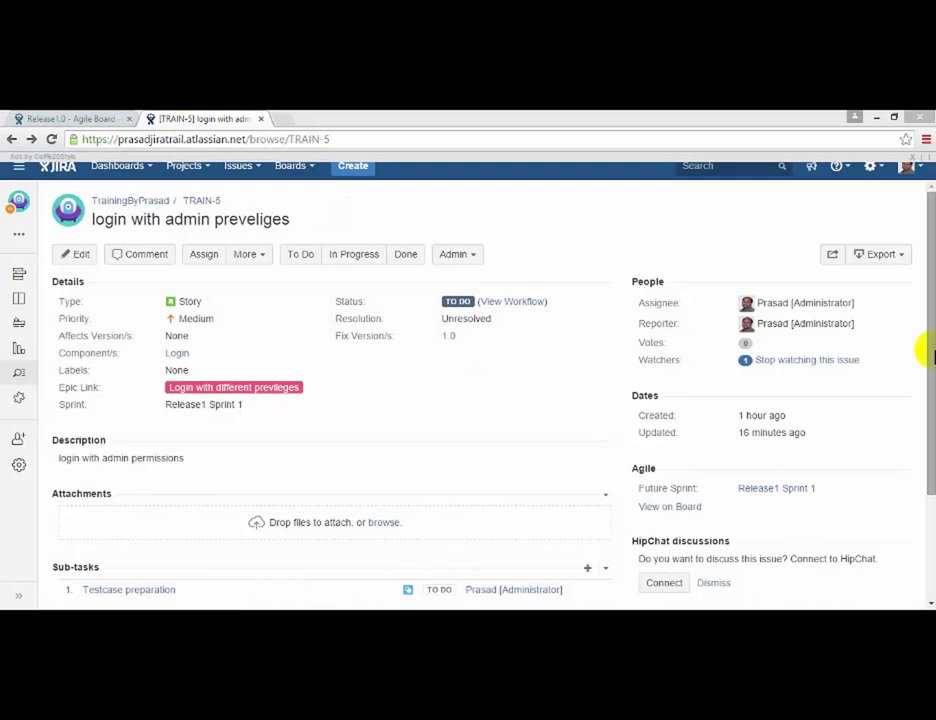
scroll(921, 424, down, 3)
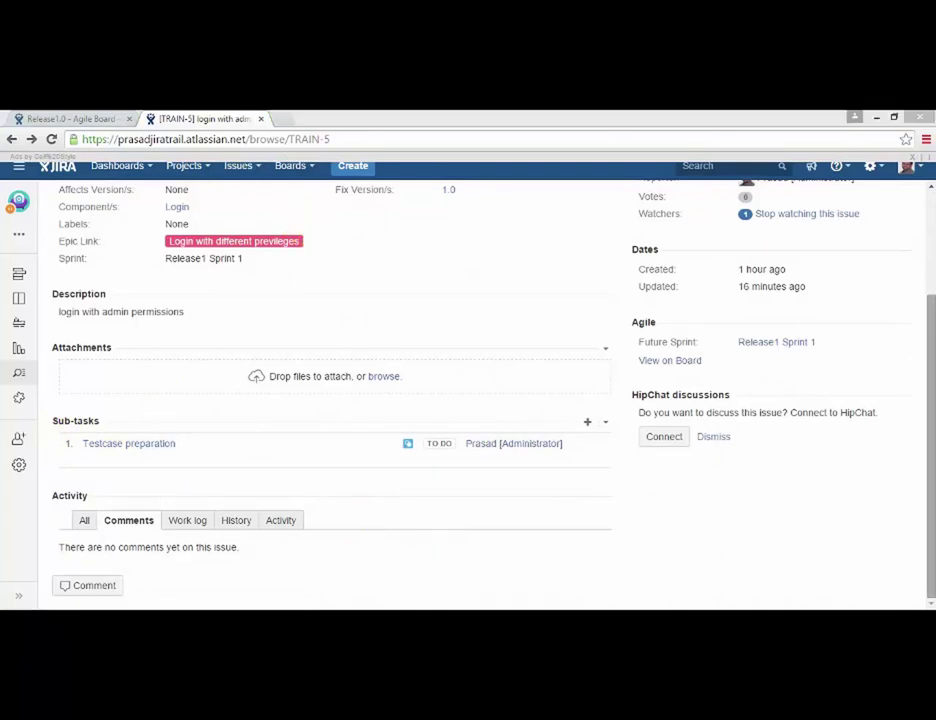
scroll(930, 275, up, 3)
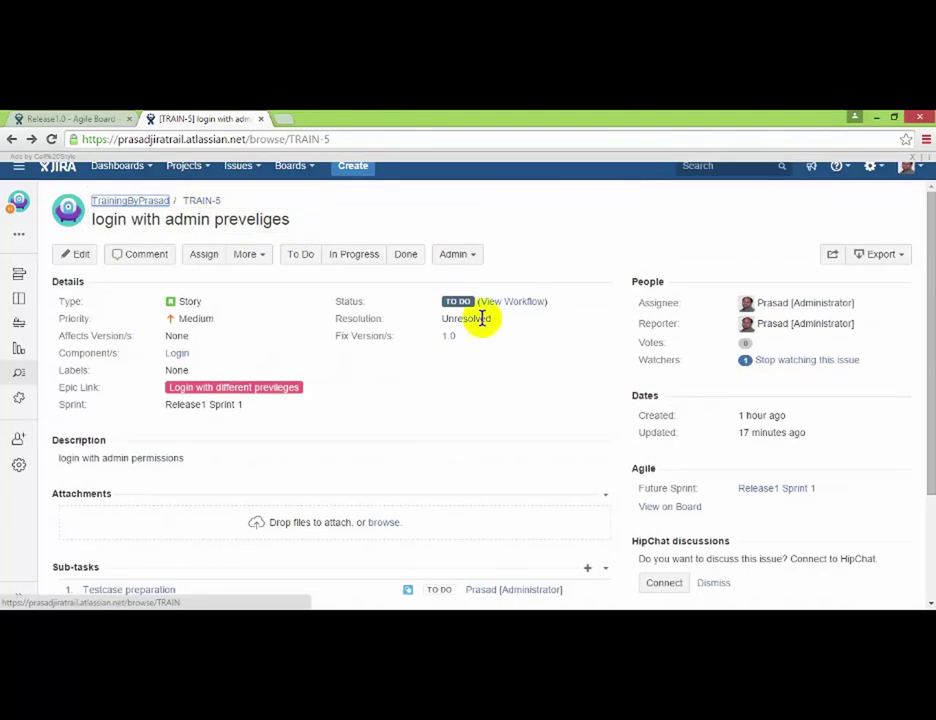
- Start another sub-task from the sub-task list of TRAIN-5 with the summary "Code development"
scroll(930, 265, down, 3)
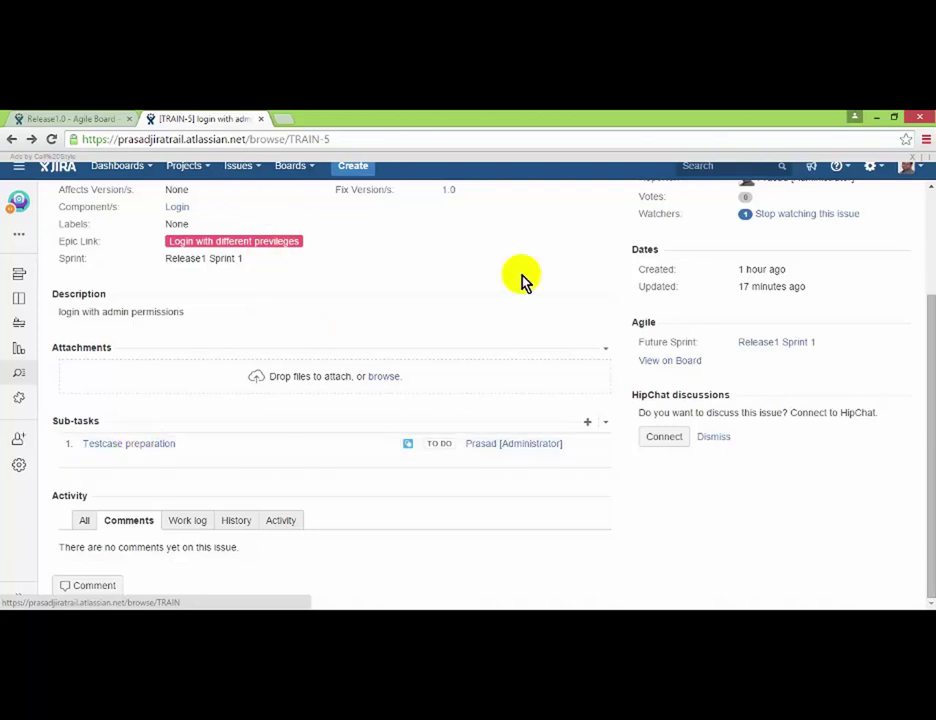
click(930, 245)
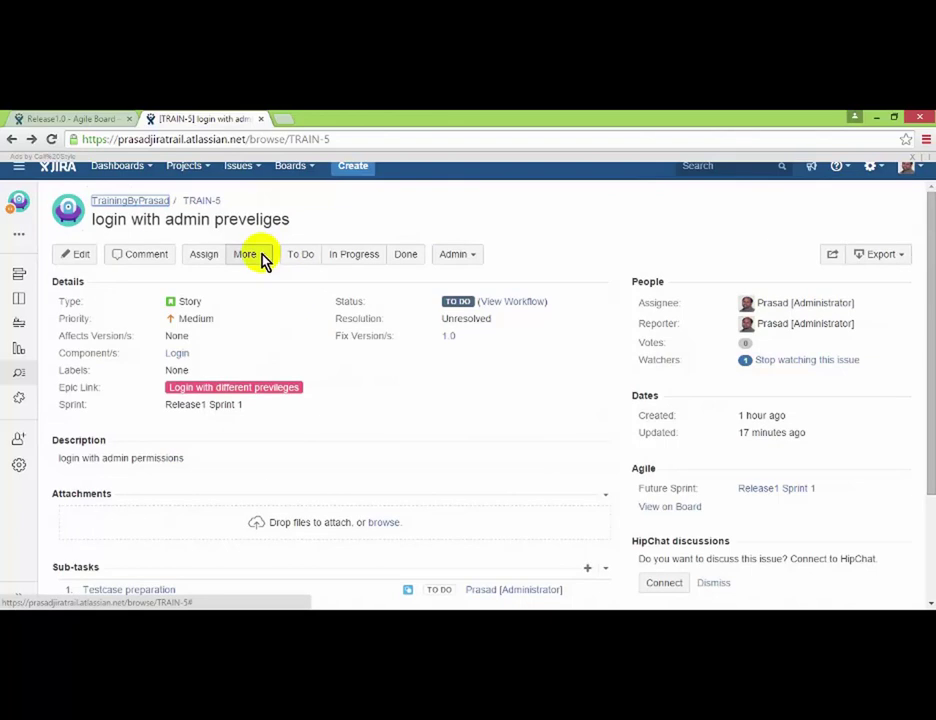
drag(921, 372, 930, 505)
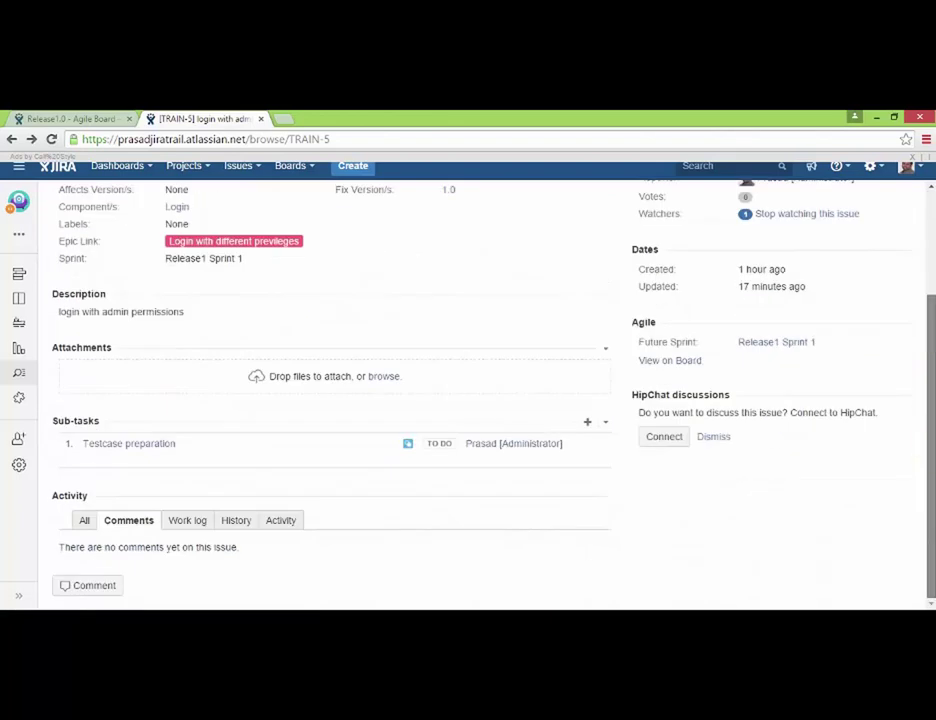
click(590, 425)
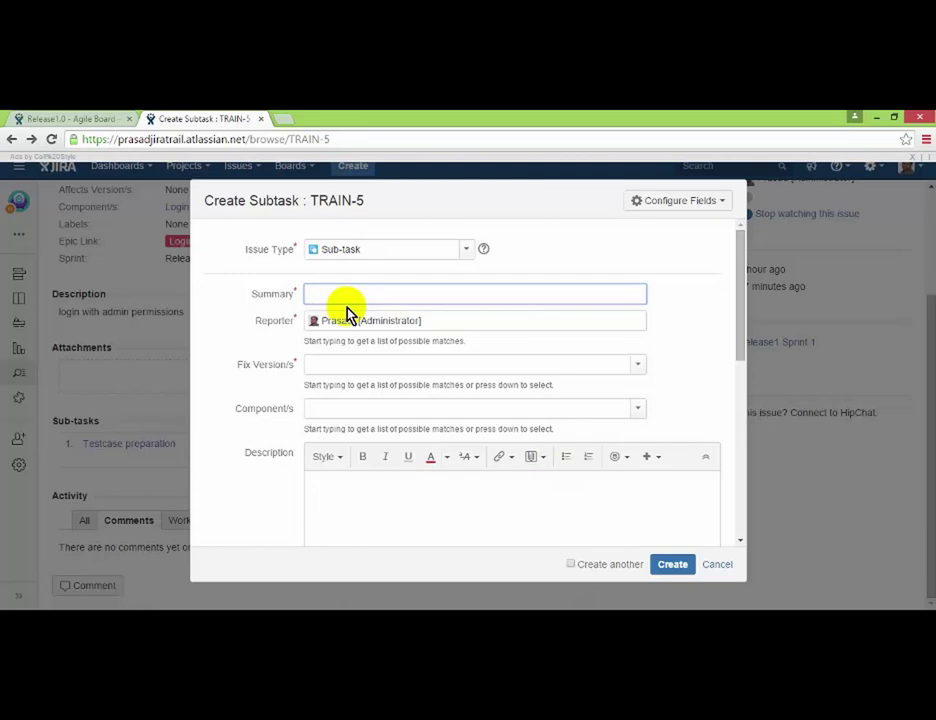
text(C)
key(BackSpace)
text(developmen)
key(BackSpace)
key(BackSpace)
key(BackSpace)
text(ment)
- Set the fix version to 1.0 and the component to Login, and create the "Code development" sub-task
click(585, 368)
text(1.0)
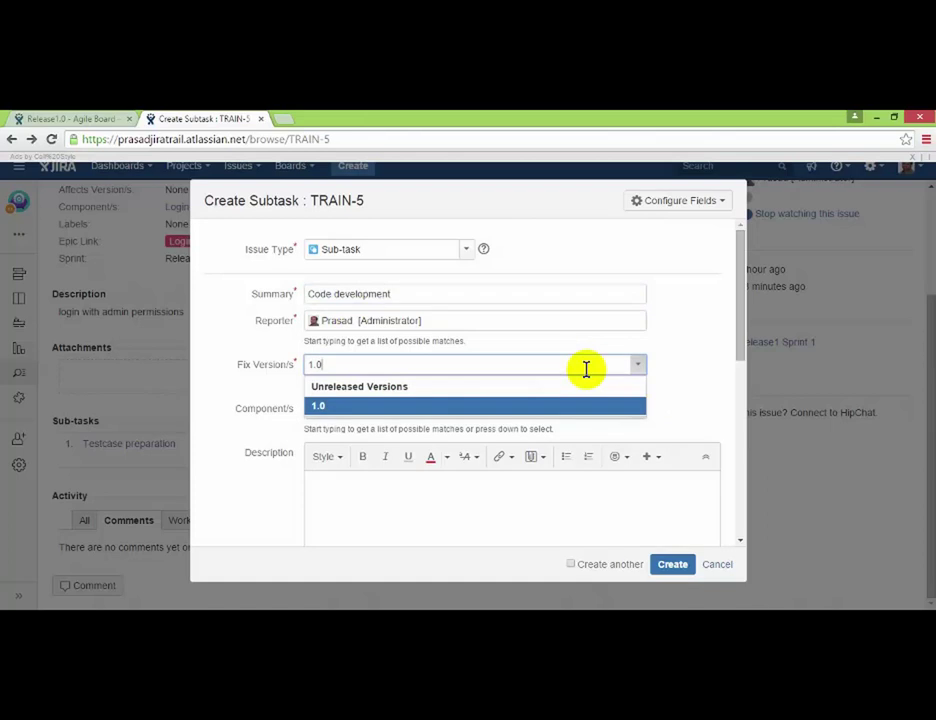
click(629, 408)
click(637, 413)
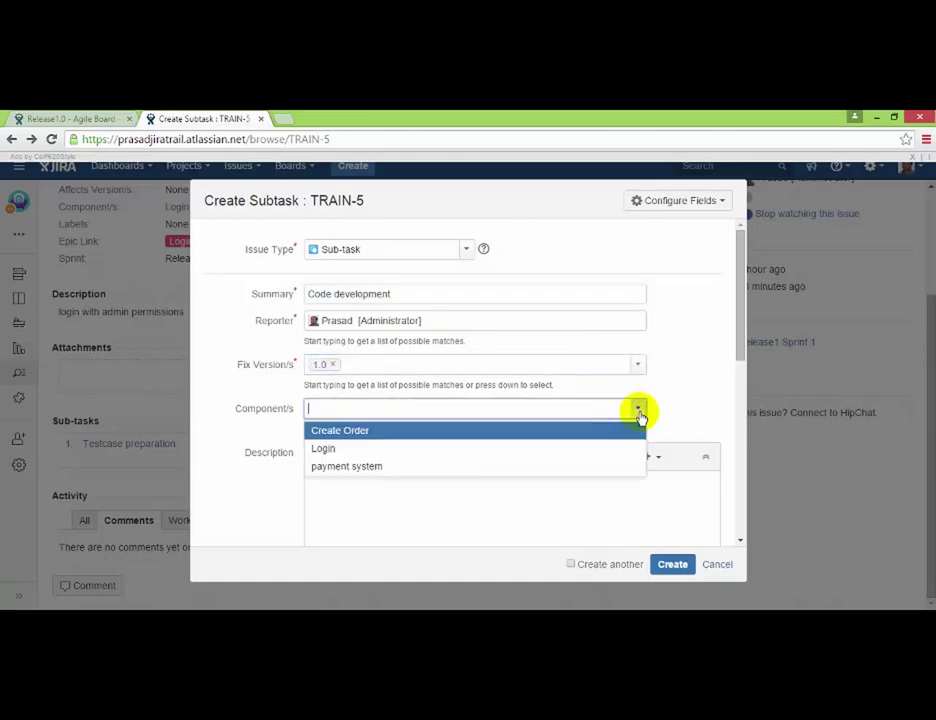
click(555, 451)
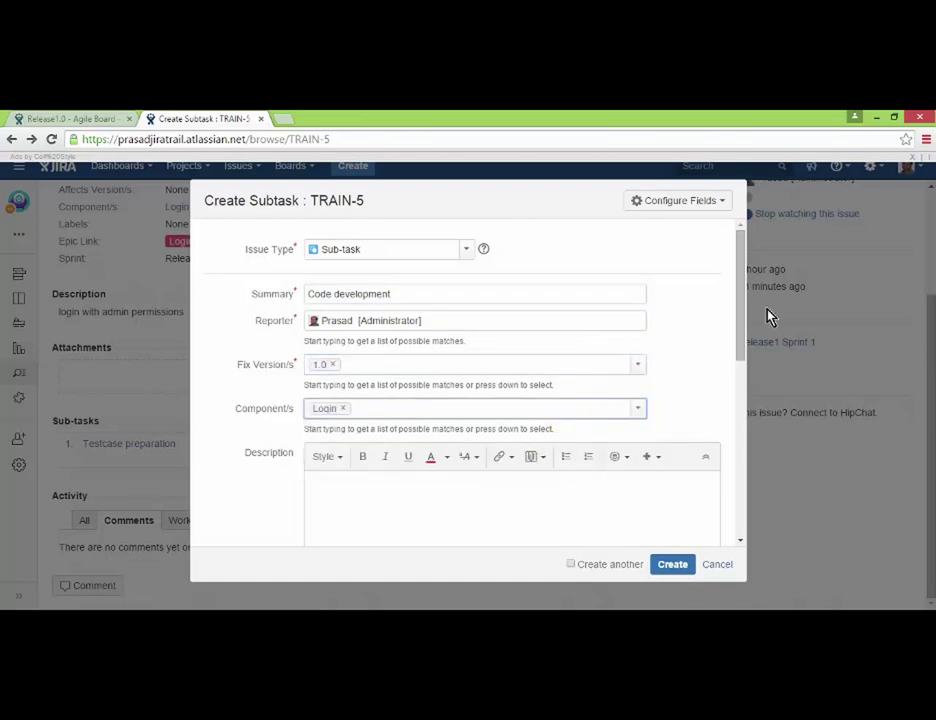
drag(739, 294, 735, 478)
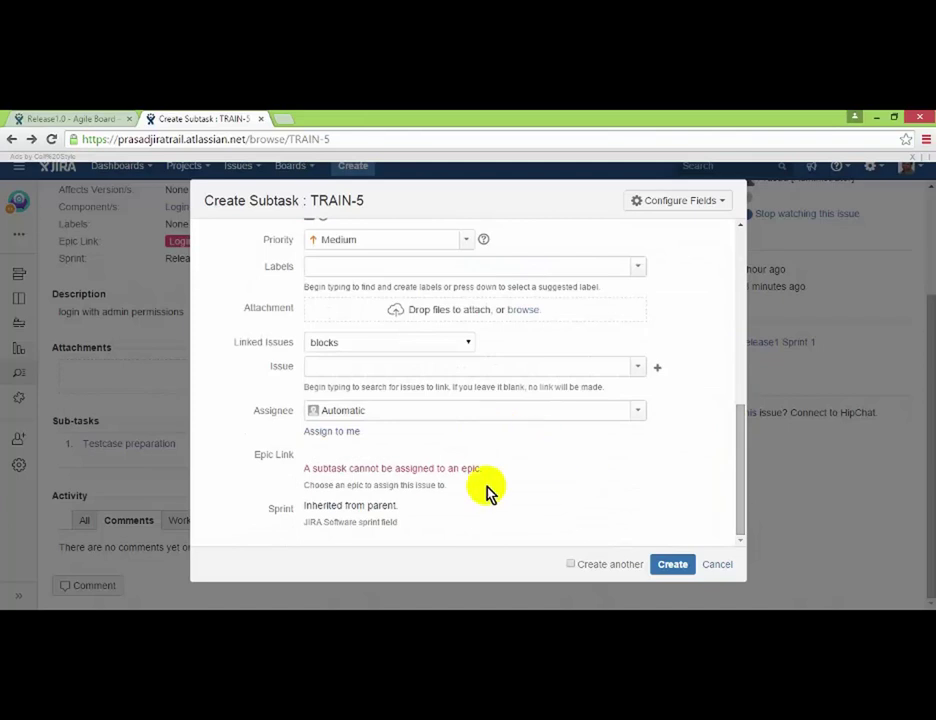
click(671, 566)
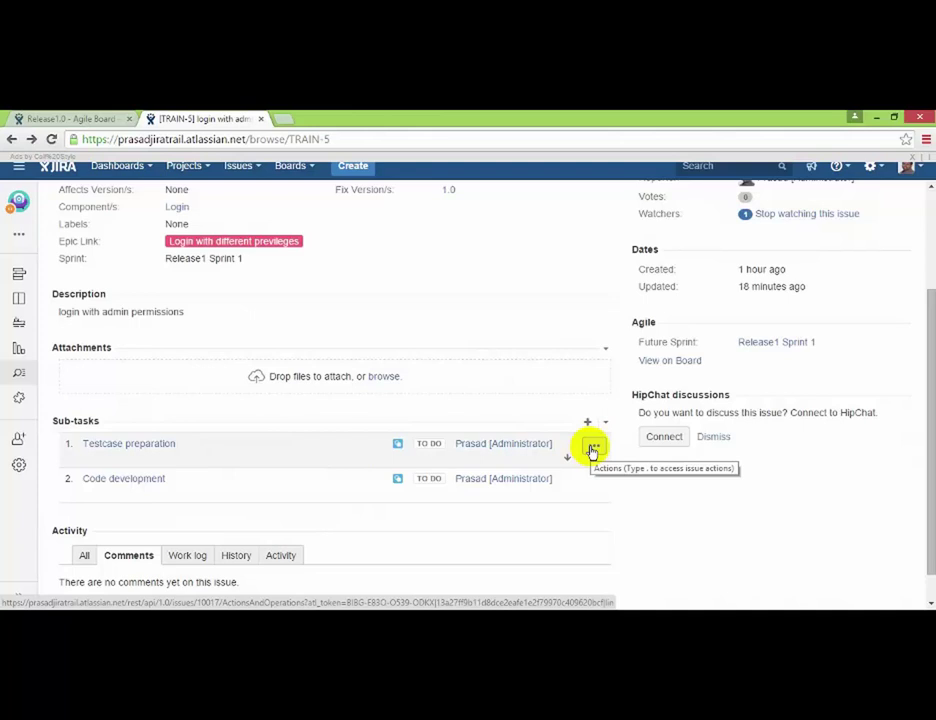
- Assign the "Testcase preparation" sub-task to Automatic from the story's sub-task list
click(593, 448)
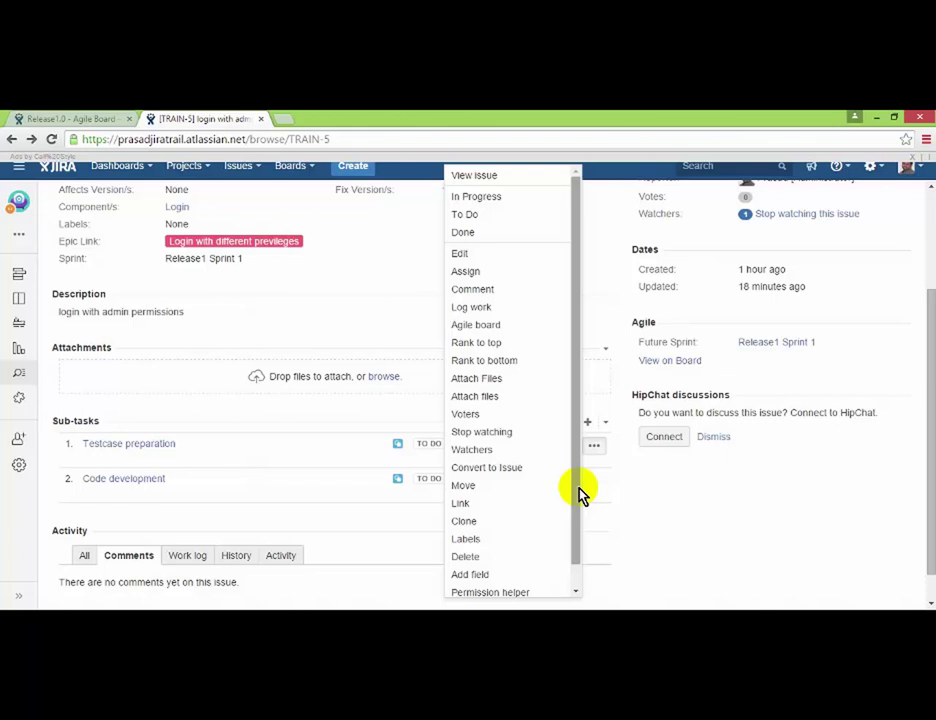
click(505, 280)
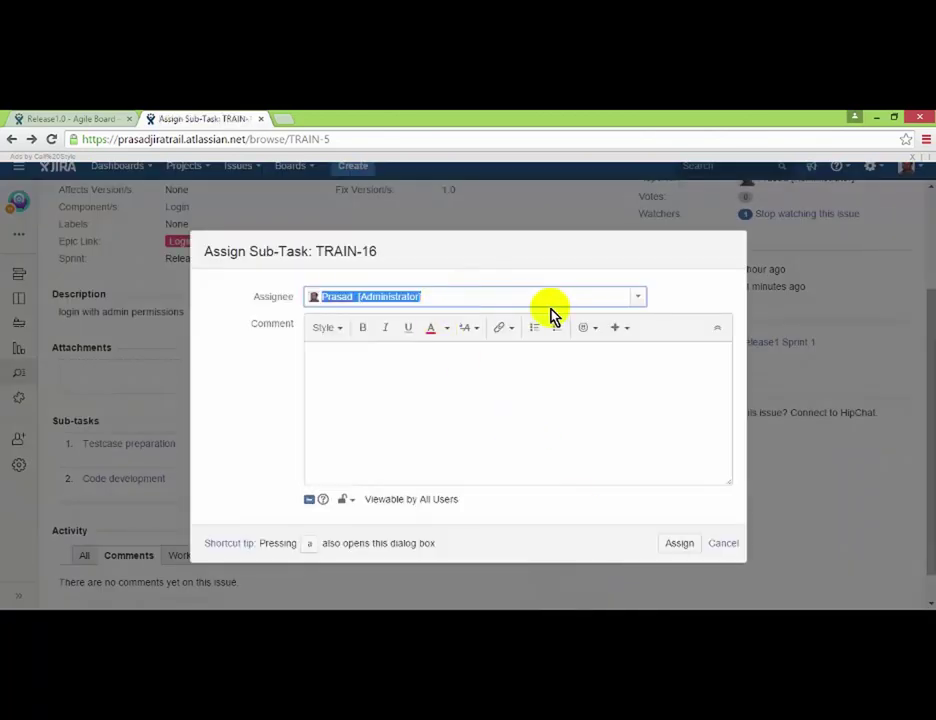
click(639, 298)
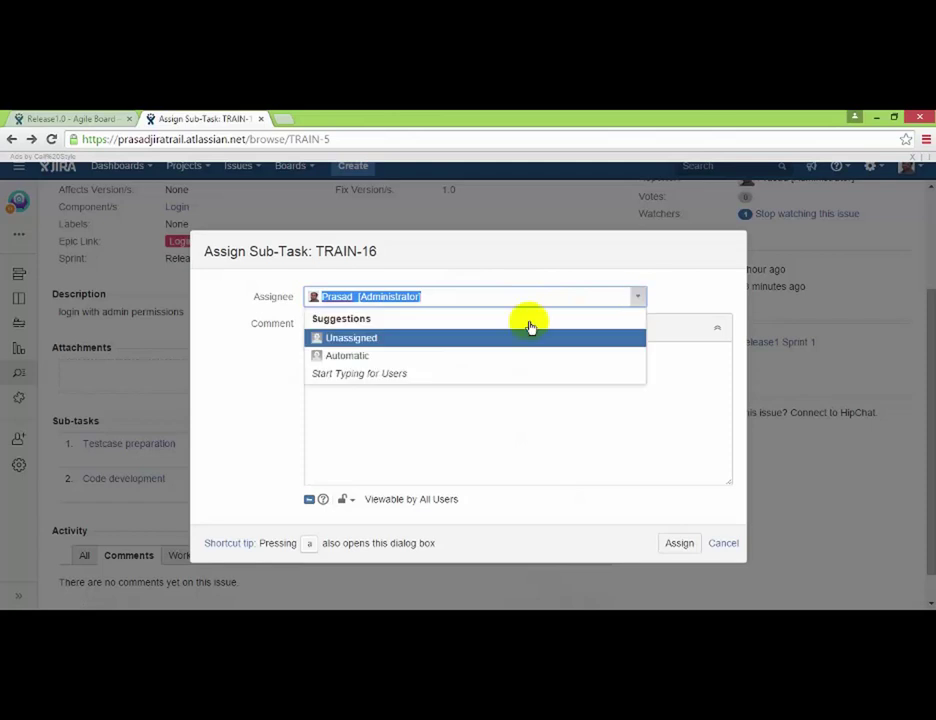
click(420, 356)
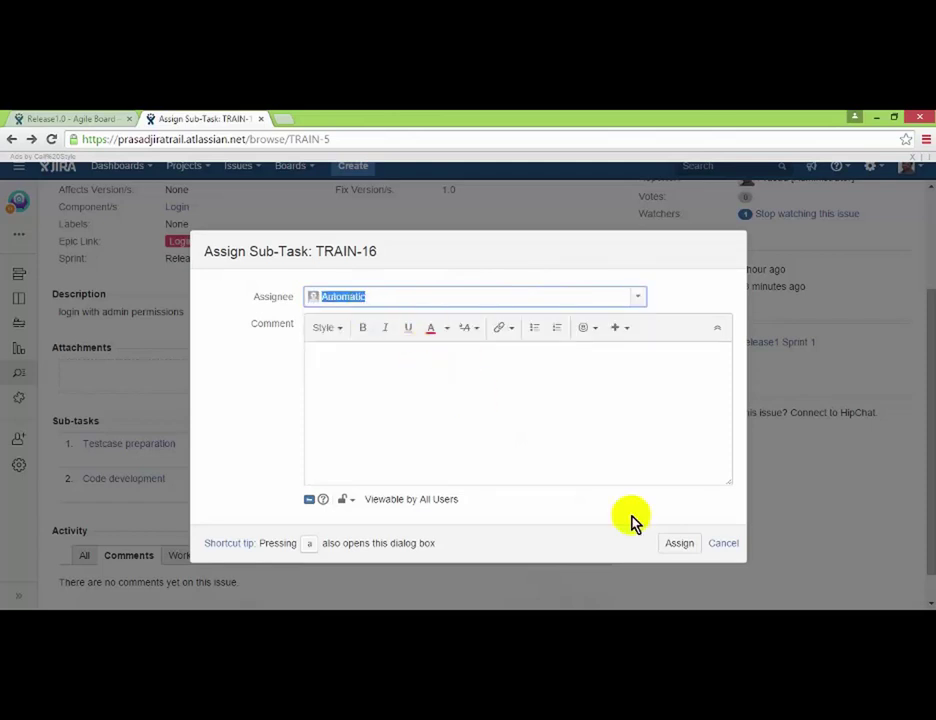
click(677, 545)
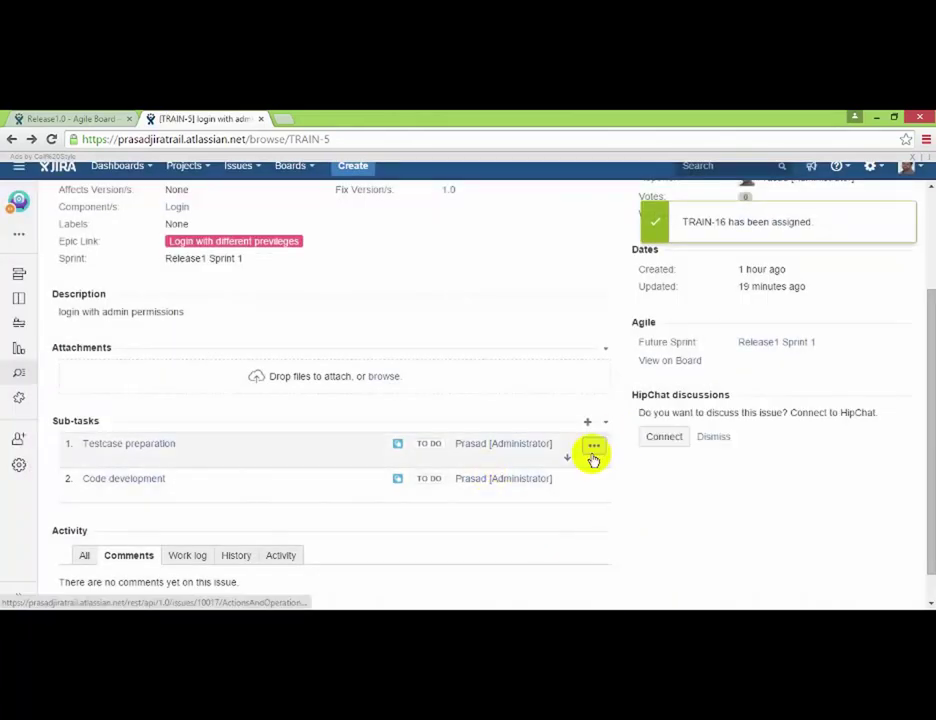
- Clone the "Testcase preparation" sub-task with the summary "CLONE-Testcase preparation"
click(593, 449)
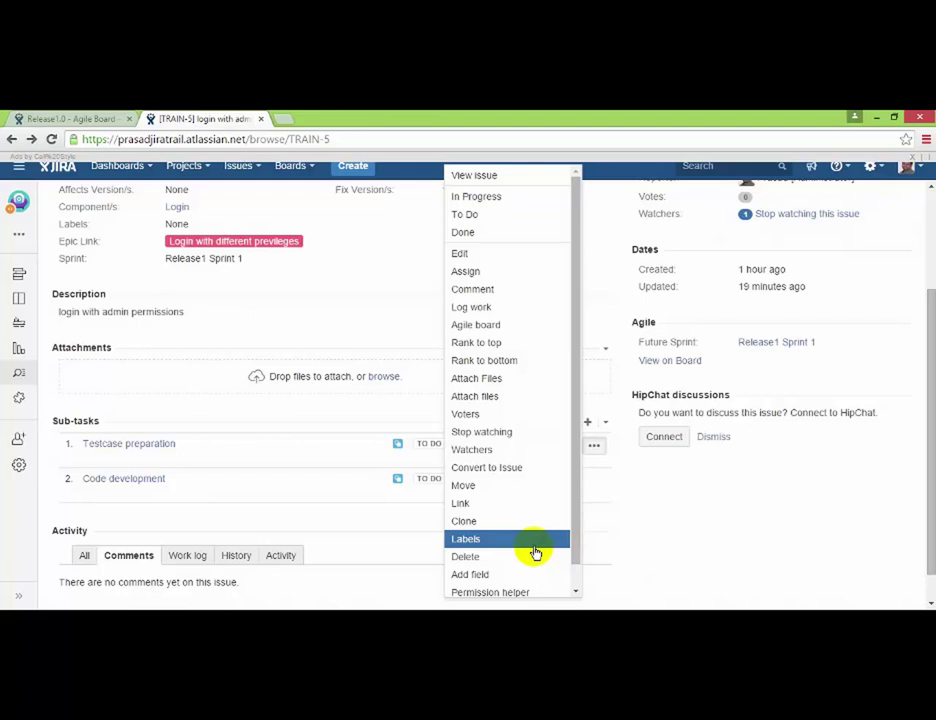
click(464, 521)
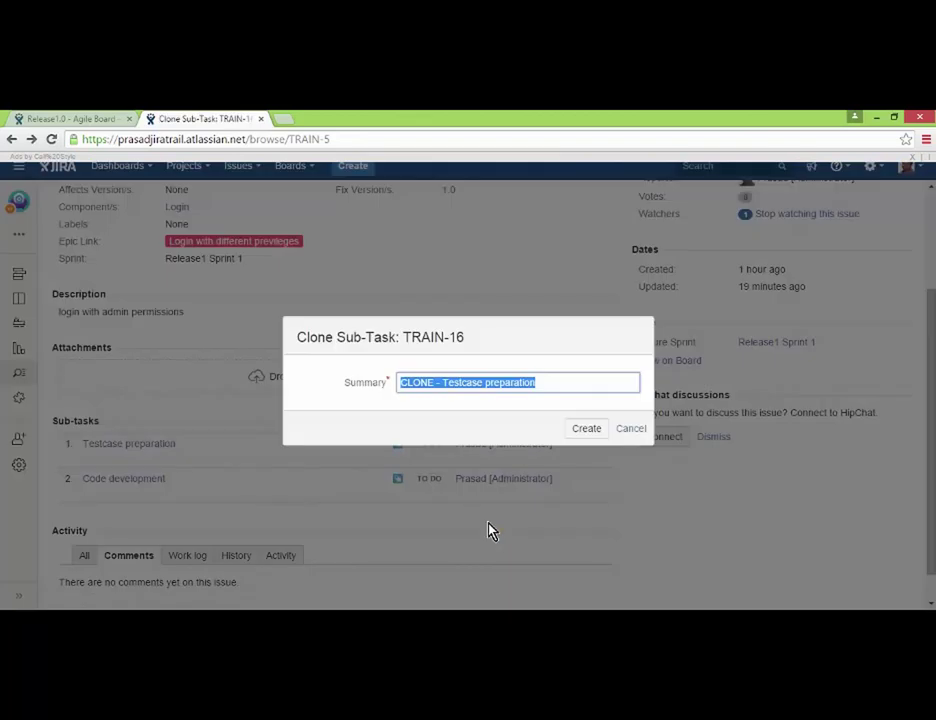
click(444, 385)
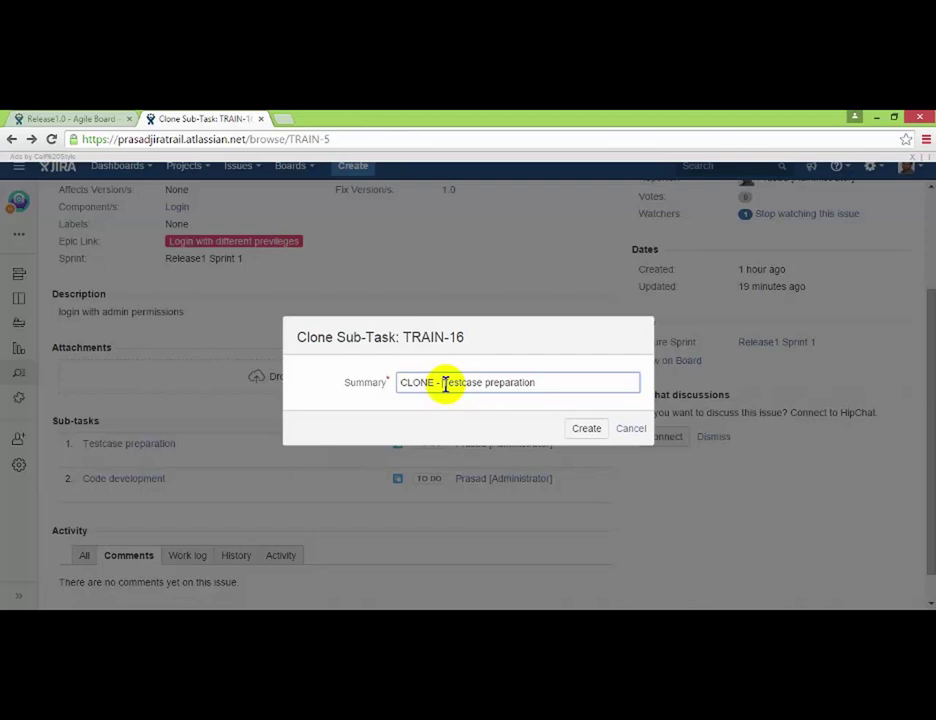
key(BackSpace)
key(BackSpace)
key(BackSpace)
key(BackSpace)
key(BackSpace)
key(BackSpace)
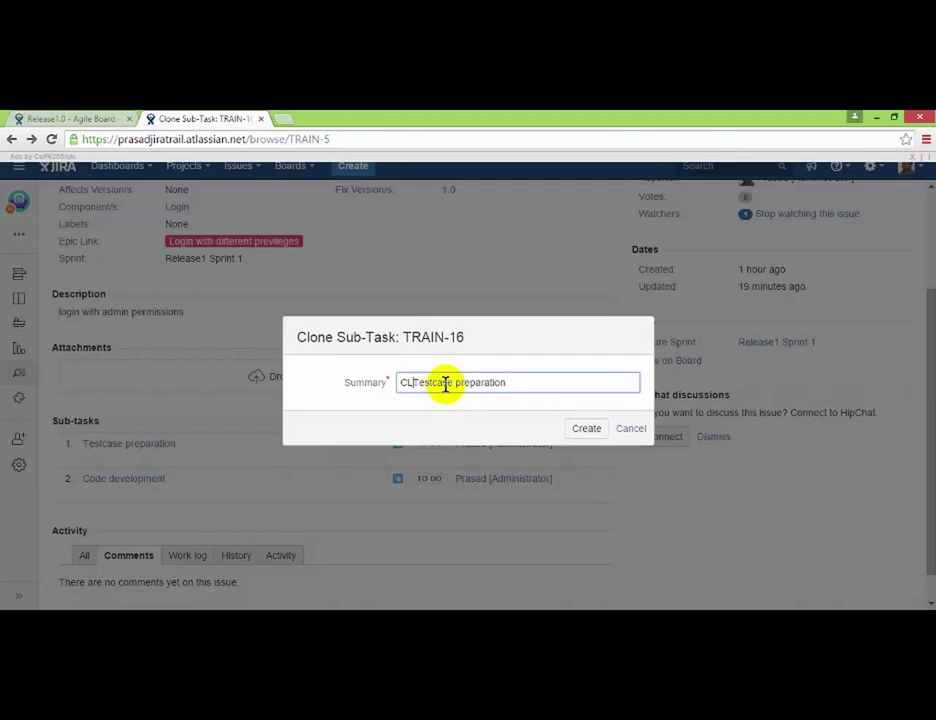
text(ONE-)
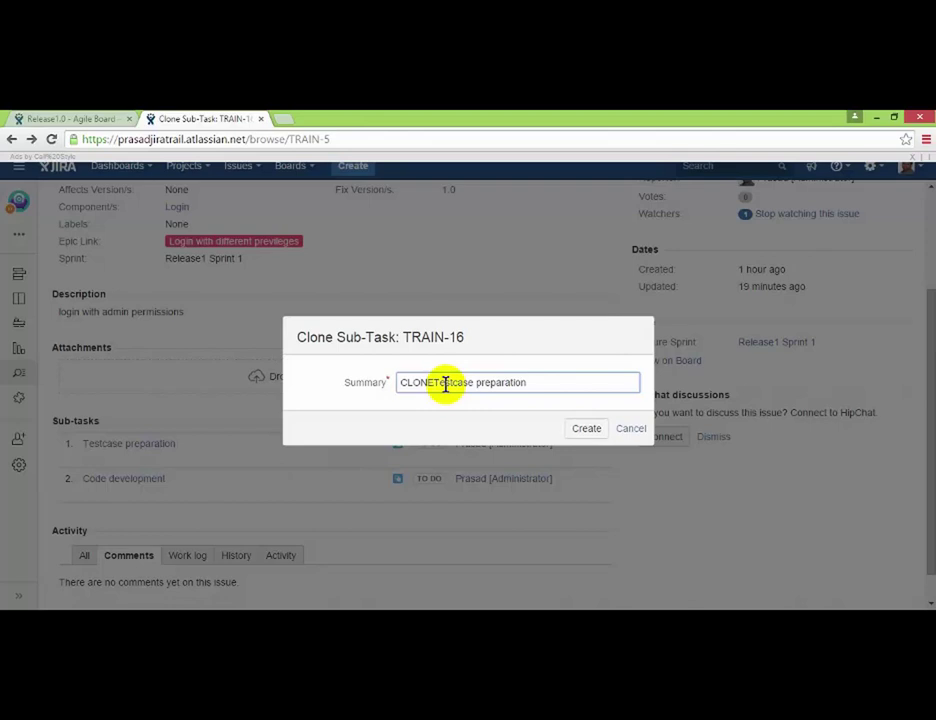
click(584, 428)
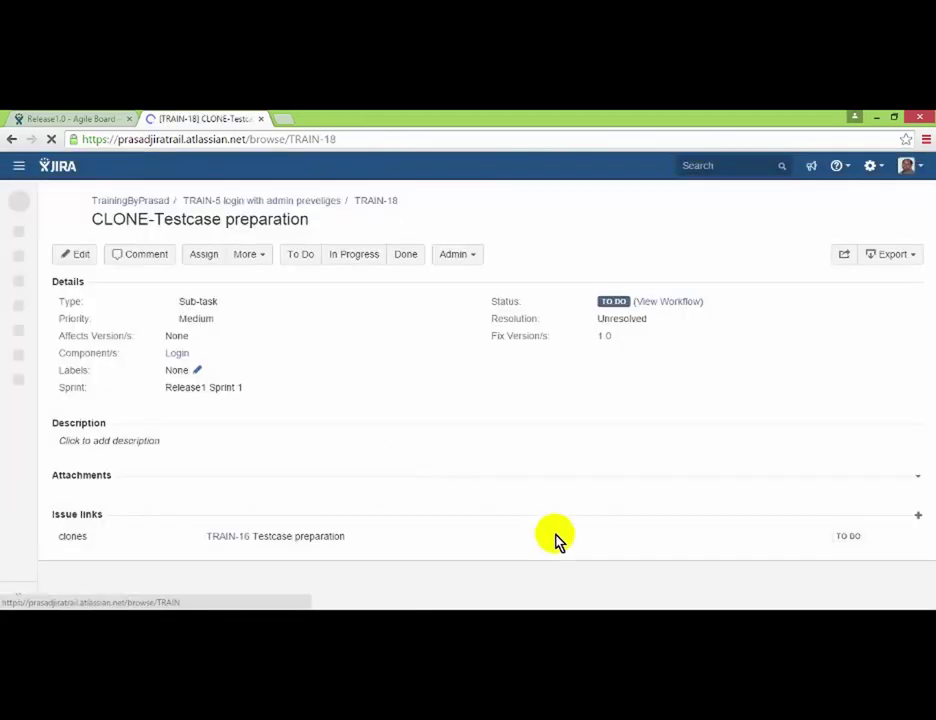
- Return to the parent story TRAIN-5 and delete the "CLONE-Testcase preparation" sub-task
click(282, 203)
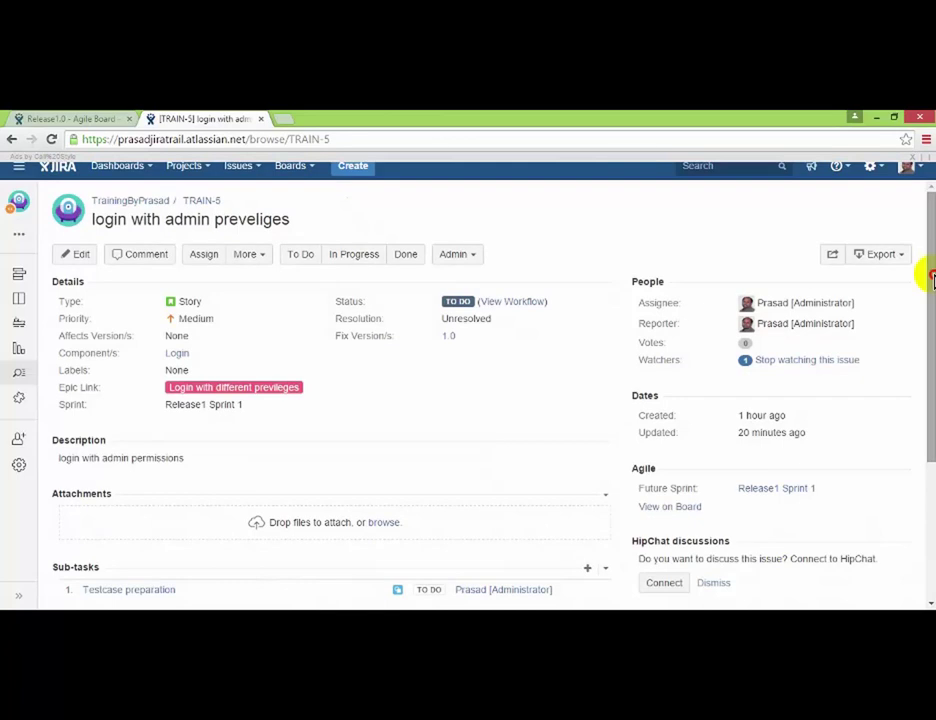
scroll(928, 271, down, 4)
mouse_move(142, 447)
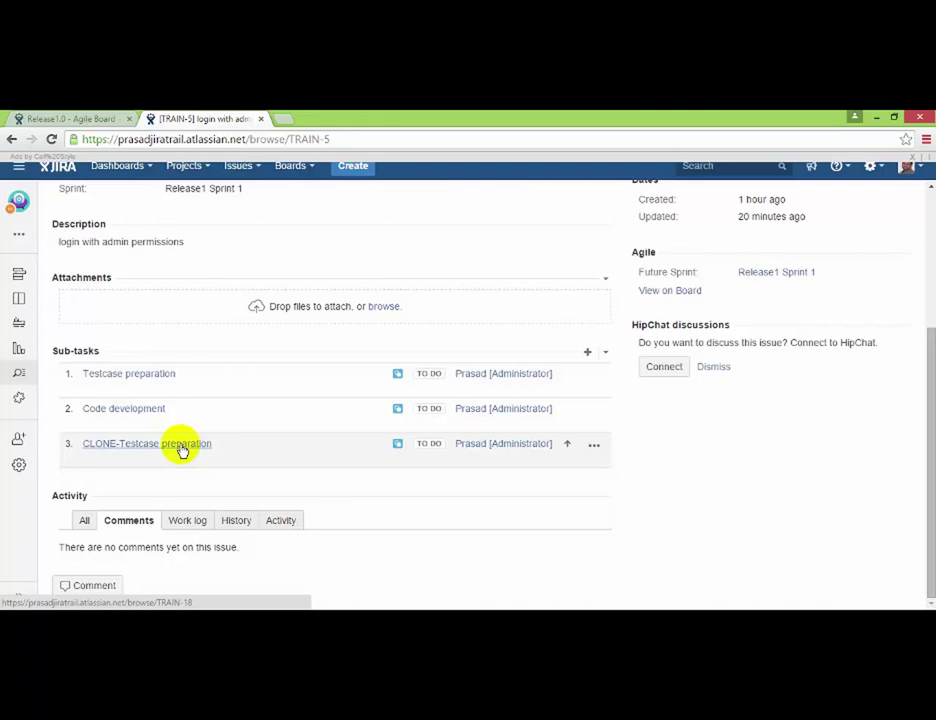
click(595, 447)
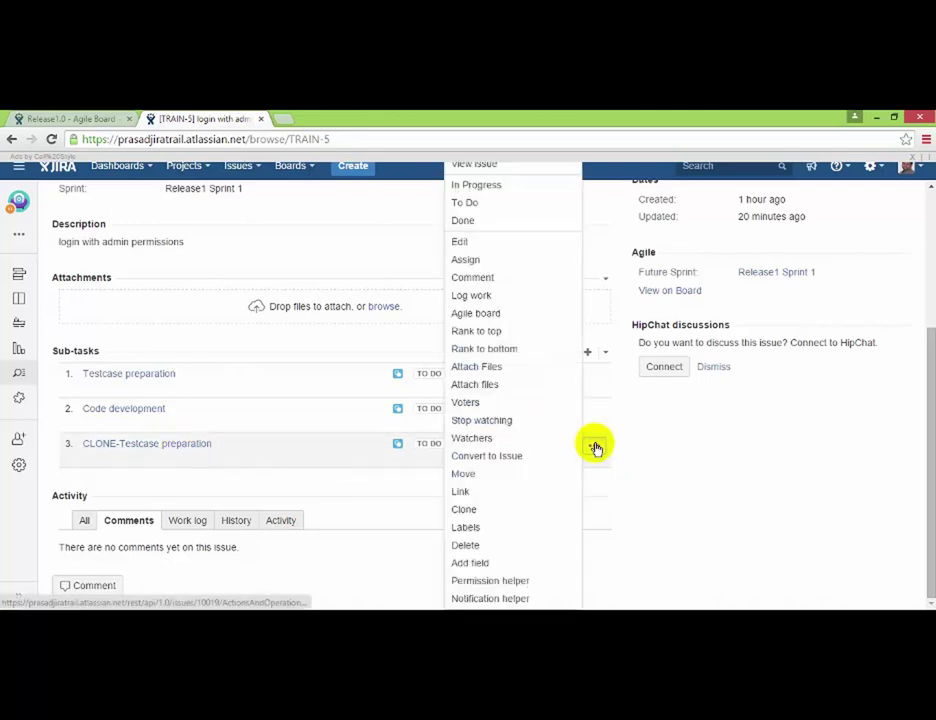
click(489, 546)
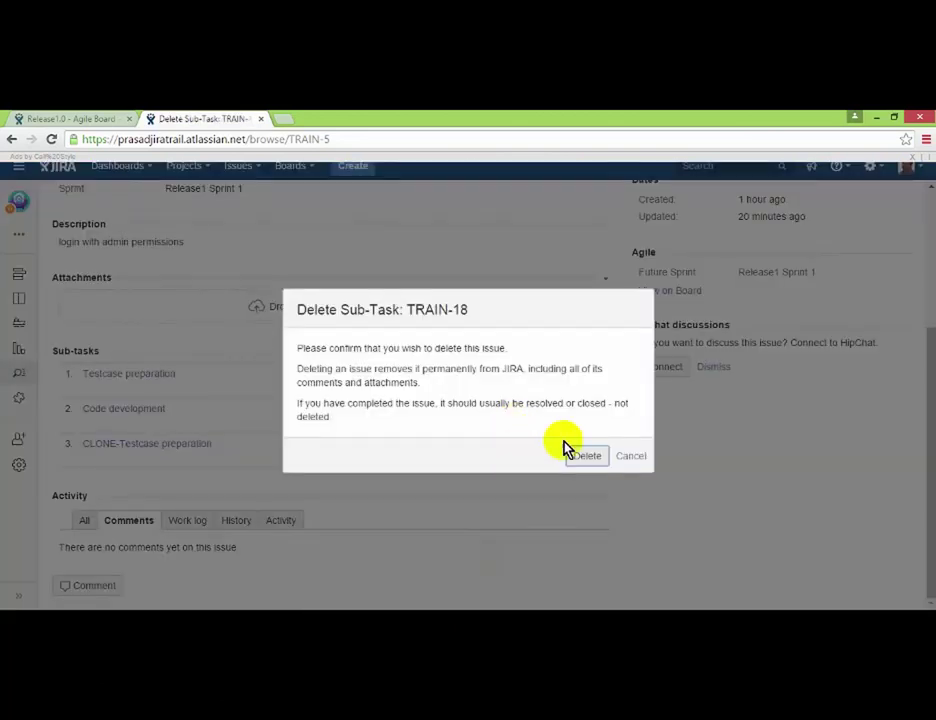
click(590, 457)
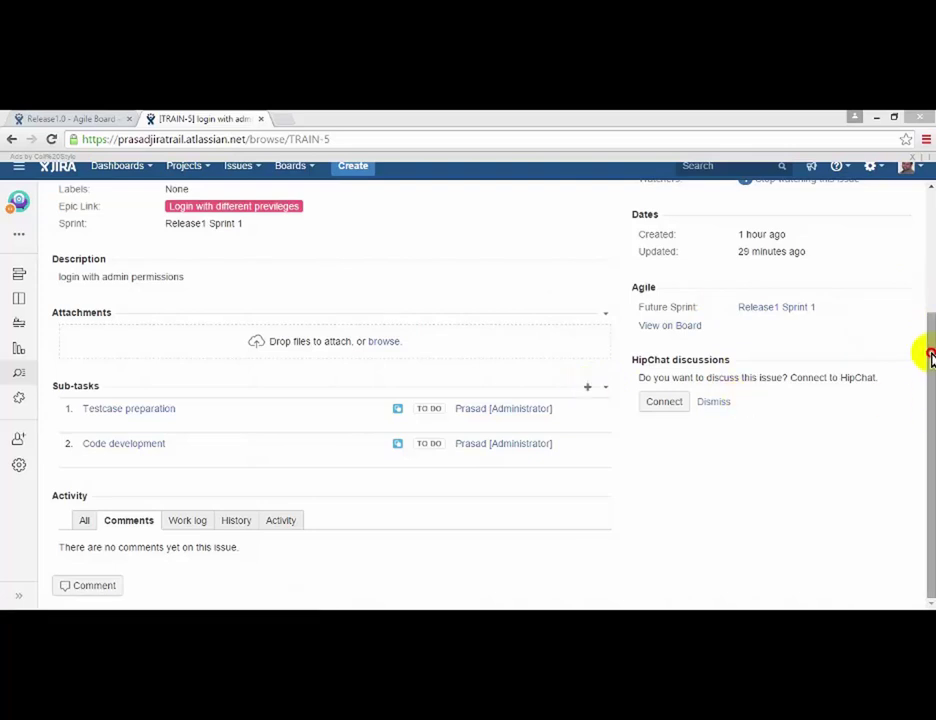
- Start a new sub-task for TRAIN-5 with the summary "Test case execution for Login"
click(930, 237)
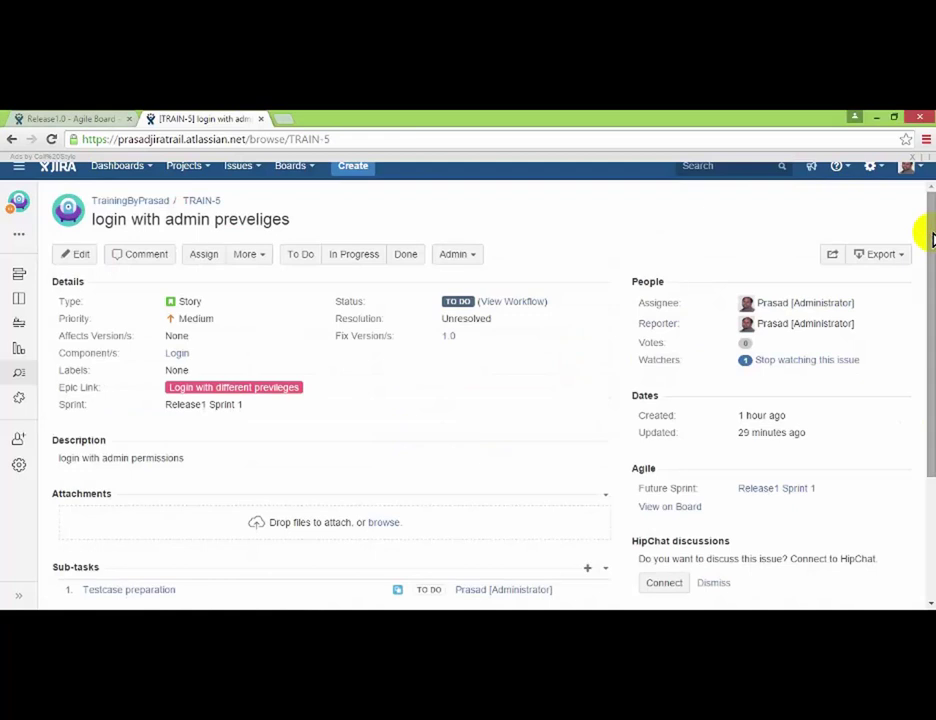
click(262, 258)
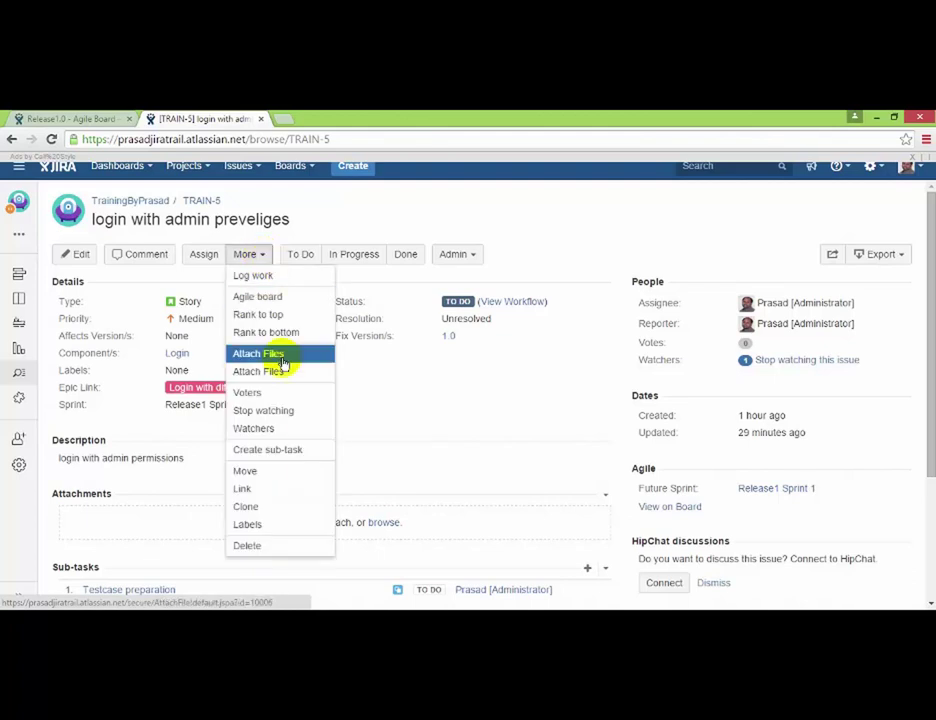
click(276, 458)
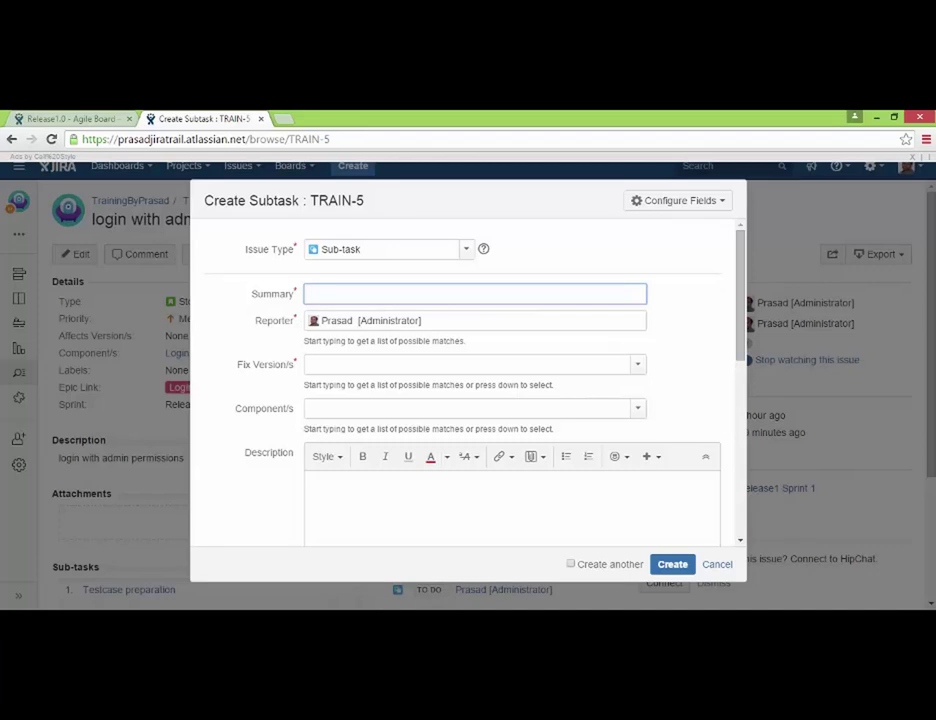
text(Test case ee)
text(cutin)
key(BackSpace)
key(BackSpace)
key(BackSpace)
key(BackSpace)
key(BackSpace)
key(BackSpace)
text(xecution or)
key(BackSpace)
key(BackSpace)
key(BackSpace)
text(for ogin)
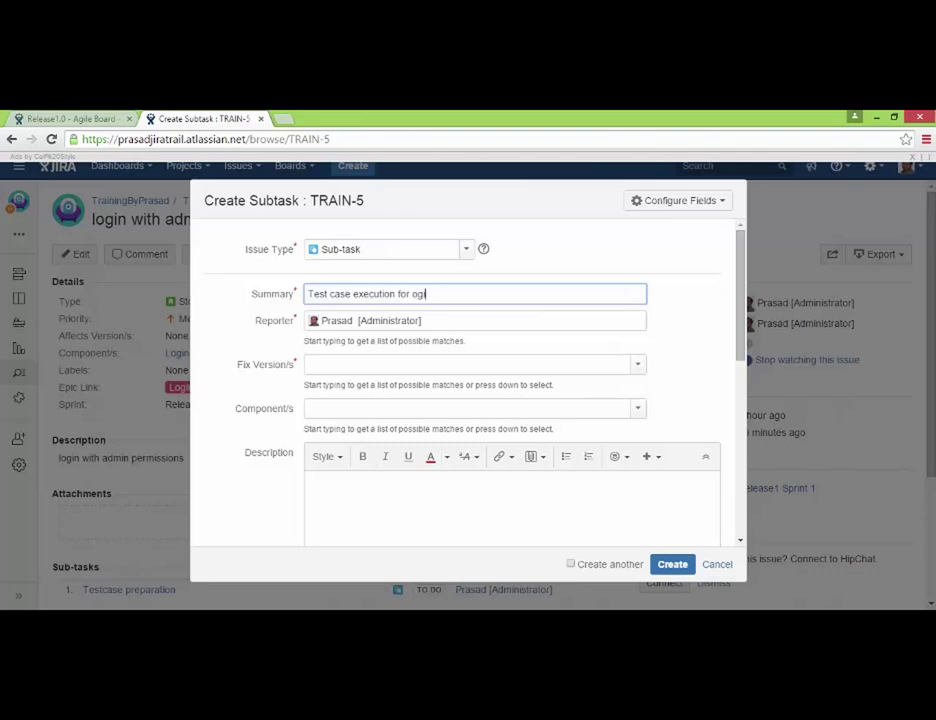
key(BackSpace)
key(BackSpace)
key(BackSpace)
key(BackSpace)
key(BackSpace)
key(BackSpace)
text(ogin)
key(BackSpace)
key(BackSpace)
key(BackSpace)
key(BackSpace)
text(Login)
- Set the new sub-task's fix version to 1.0 and component to Login, and review its remaining fields
click(508, 366)
text(1.0)
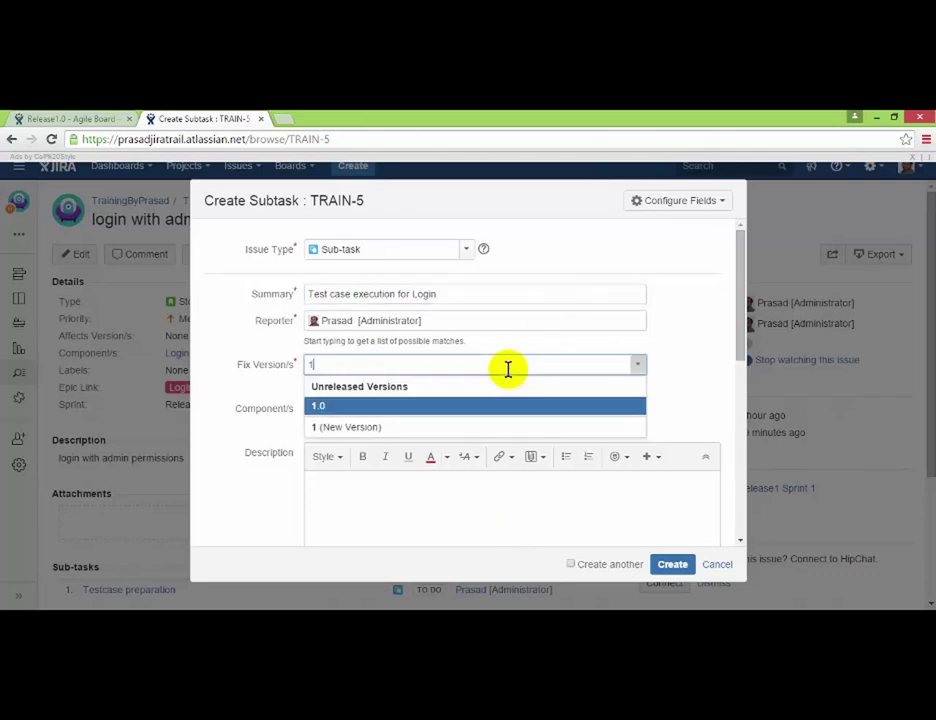
click(478, 405)
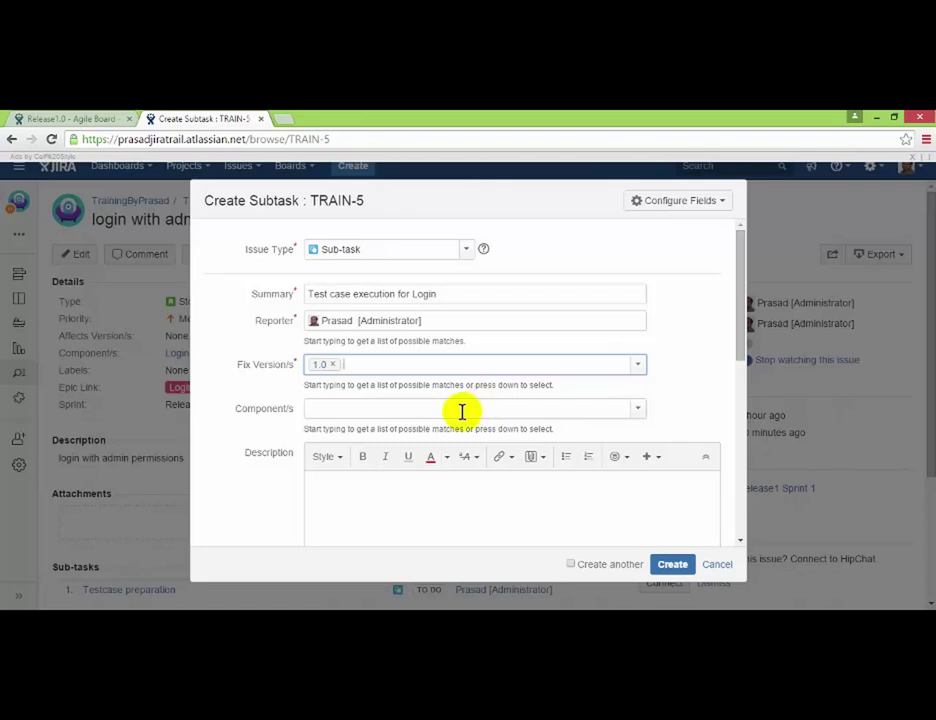
click(462, 411)
click(640, 411)
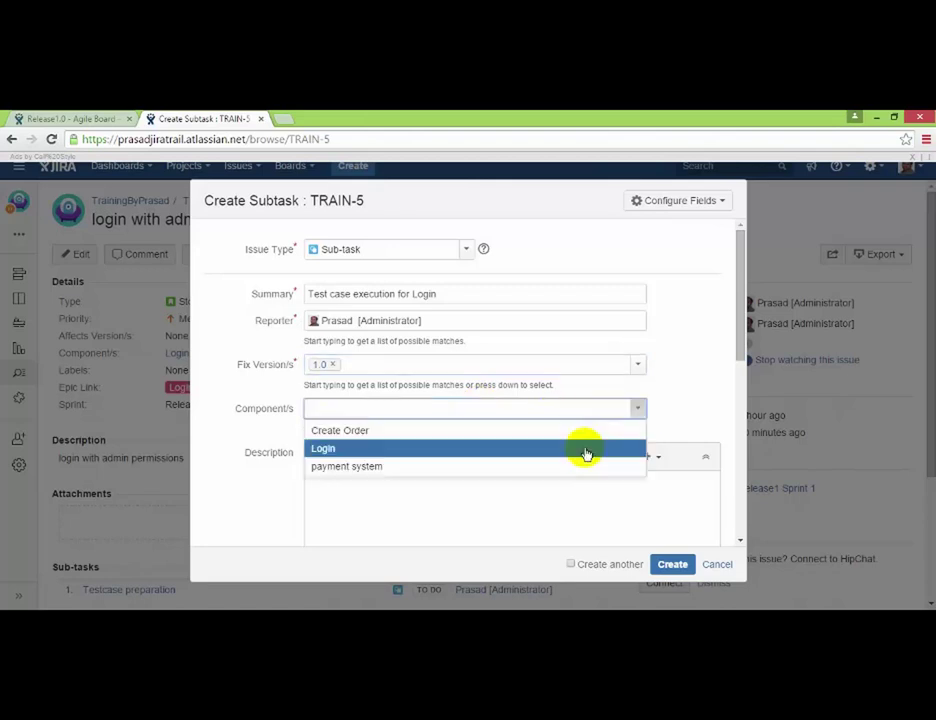
click(586, 454)
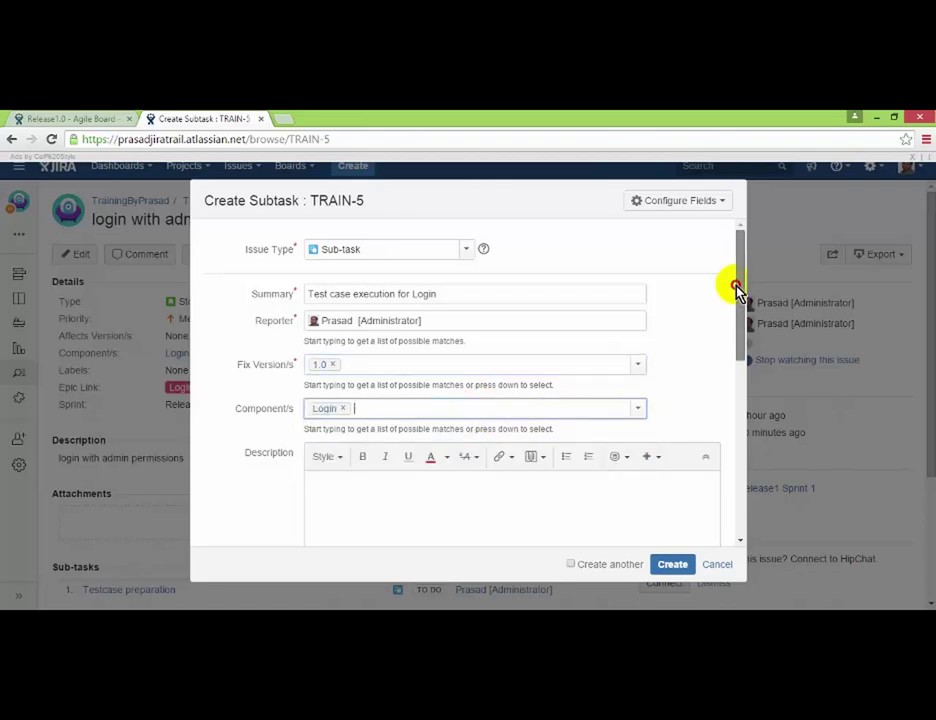
drag(736, 287, 743, 421)
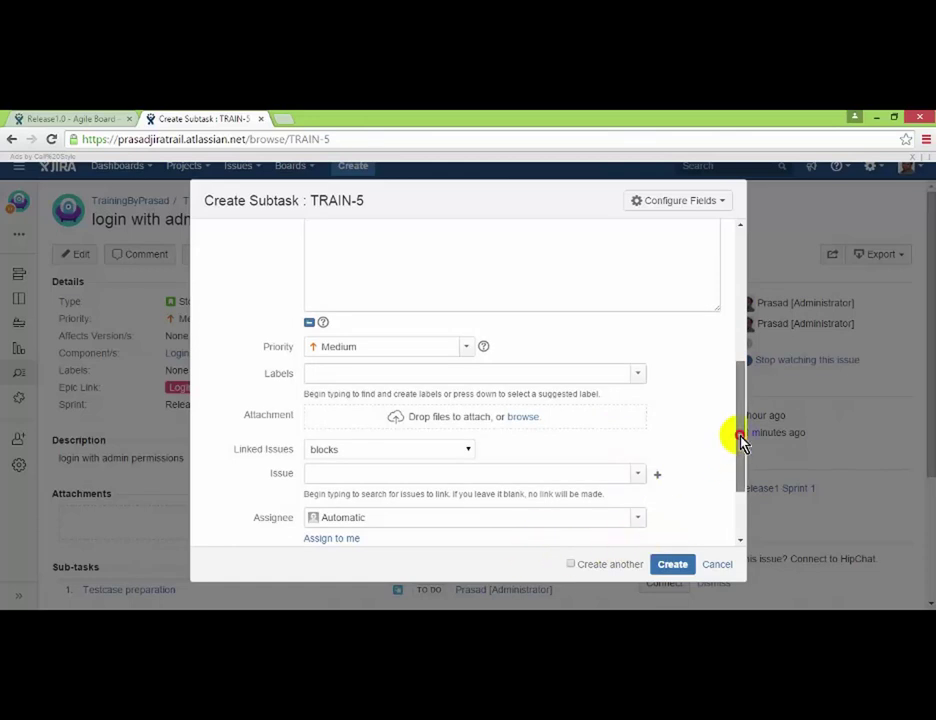
drag(742, 442, 742, 505)
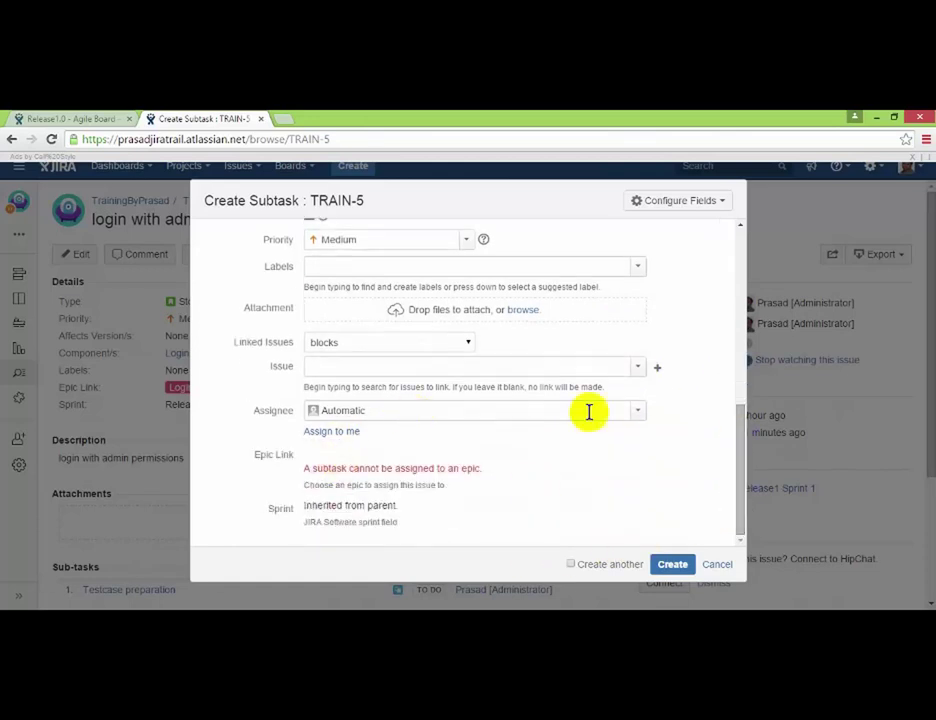
- Assign the "Test case execution for Login" sub-task to the administrator, create it, and review the sub-task list of TRAIN-5
click(639, 411)
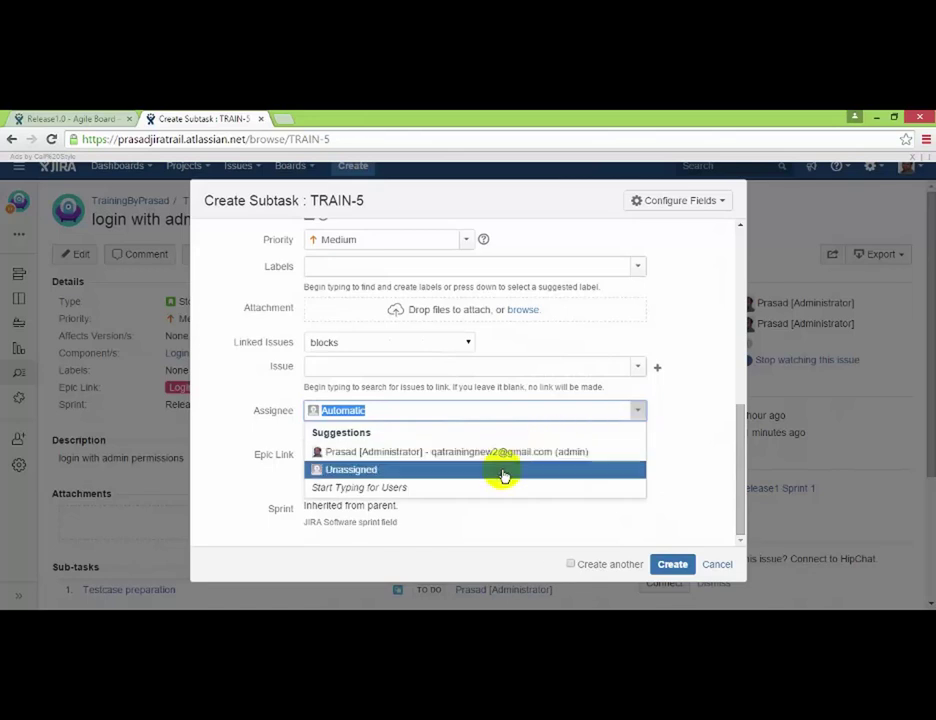
click(537, 451)
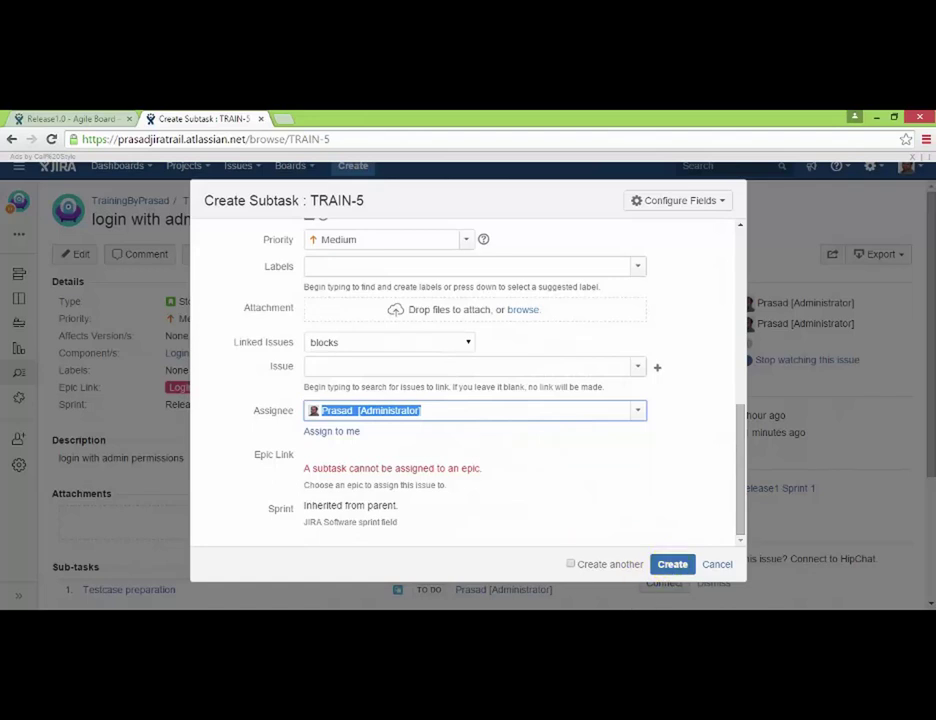
key(Return)
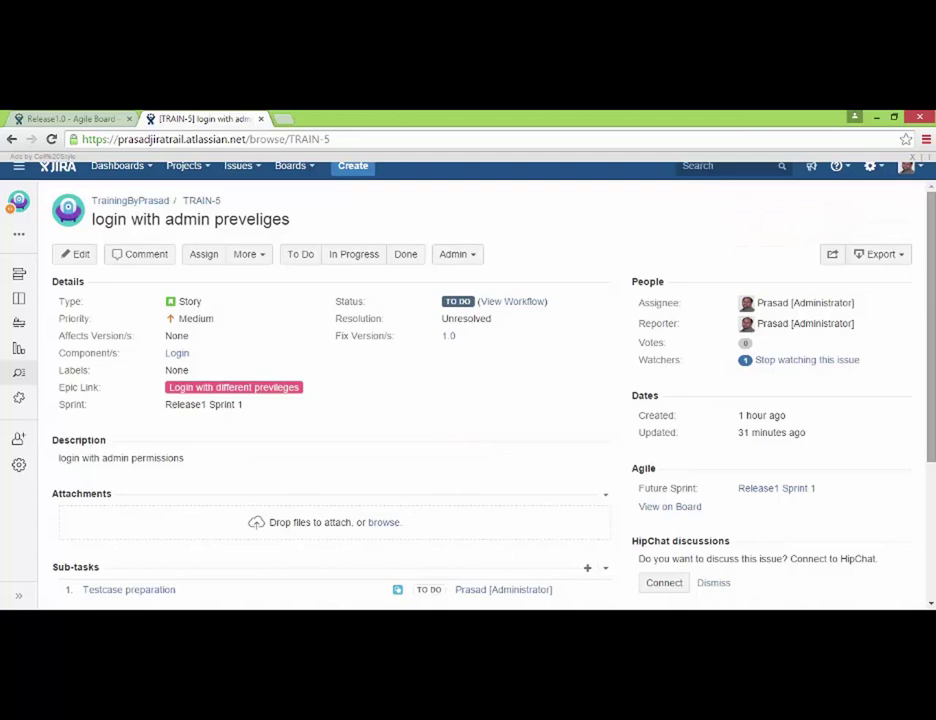
drag(931, 314, 921, 368)
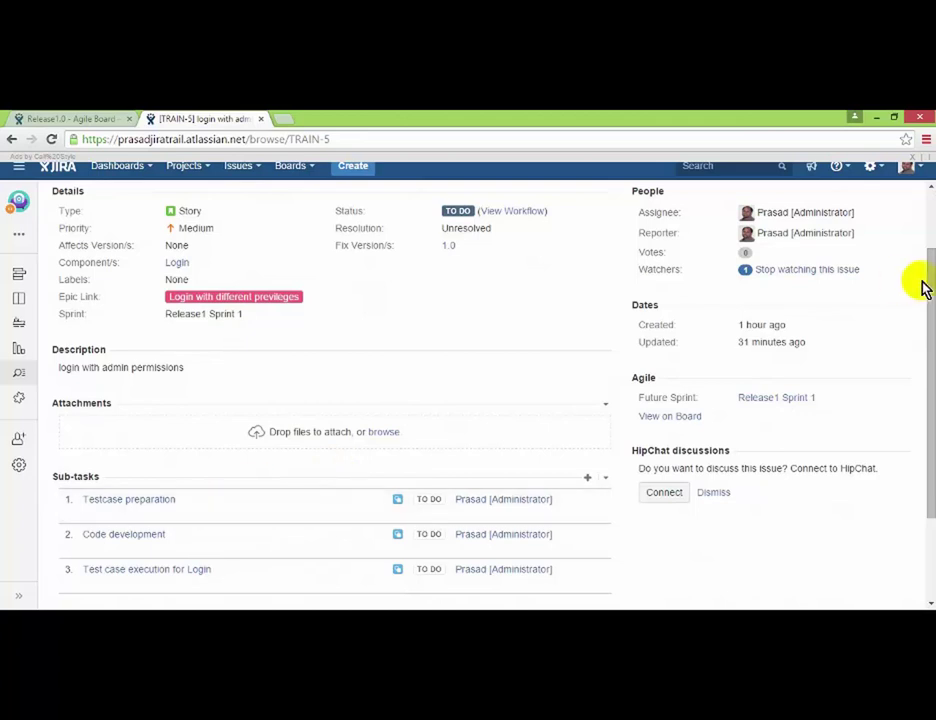
scroll(930, 208, up, 1)
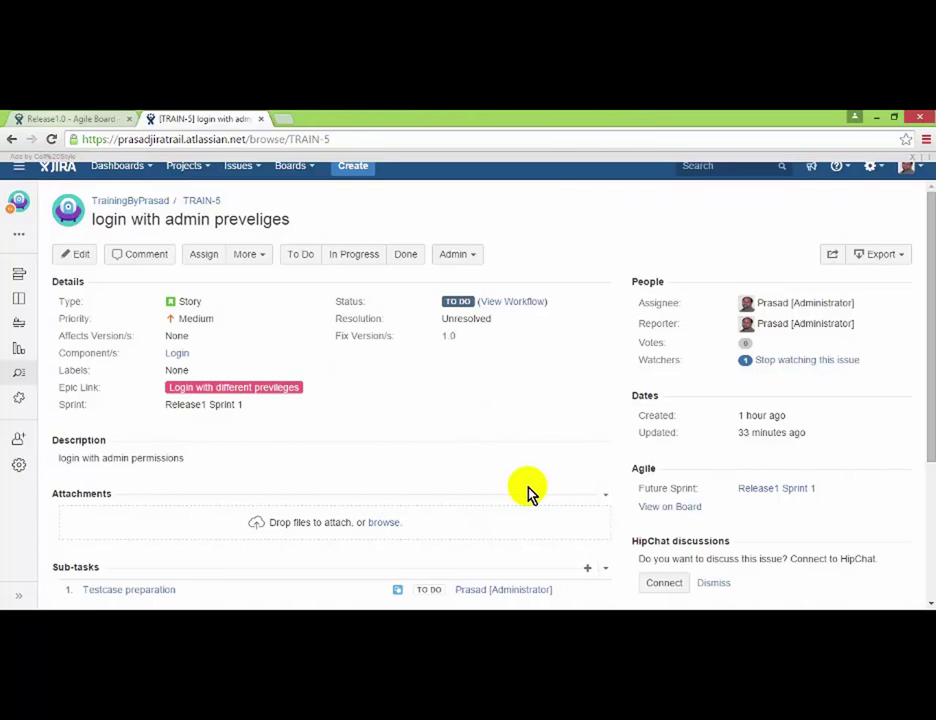
- Return to the Release1.0 backlog, begin starting Release1 Sprint 1, and set its duration to 3 weeks
key(ctrl+shift+Tab)
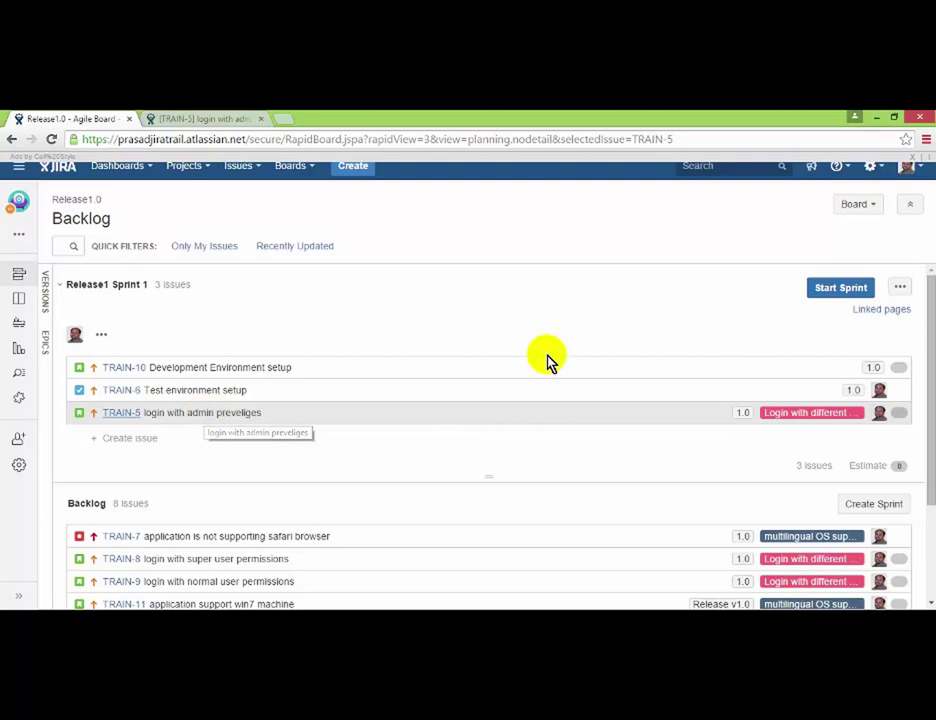
click(847, 292)
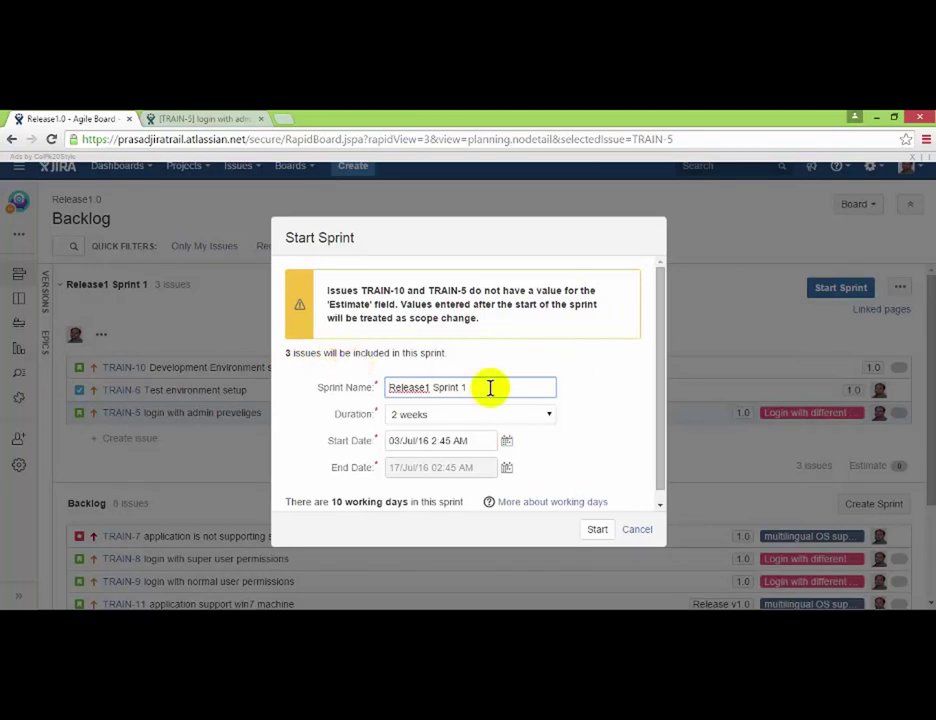
click(538, 418)
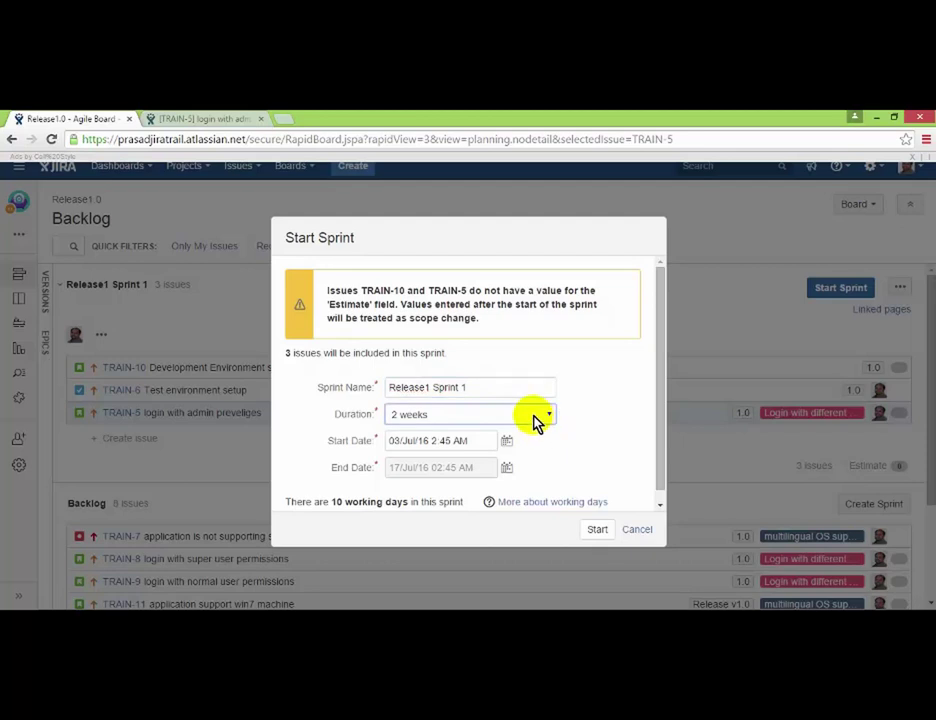
click(539, 423)
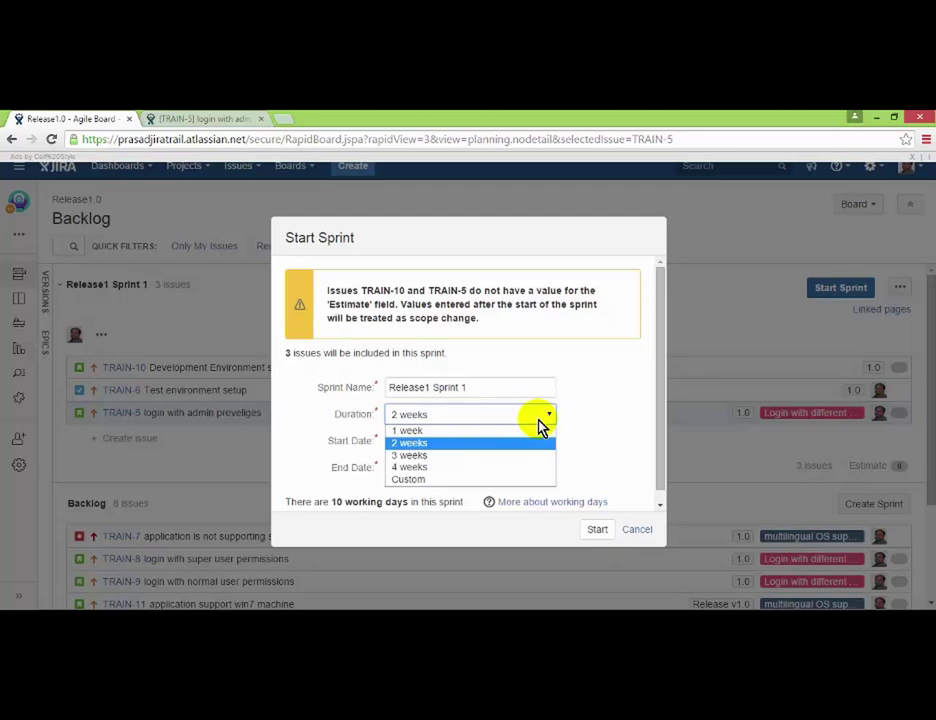
click(477, 456)
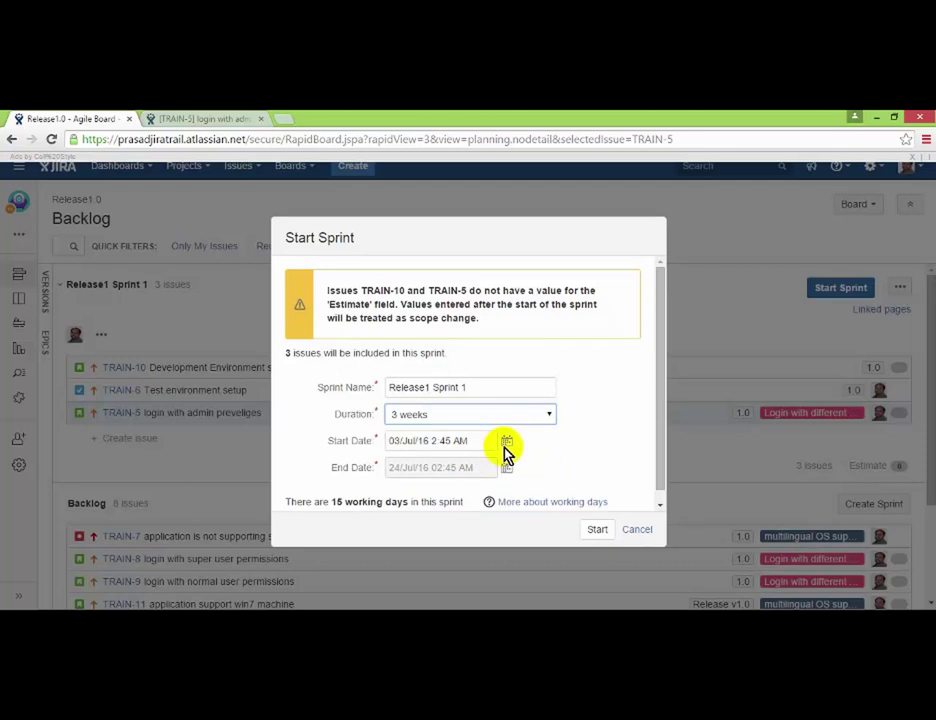
- Set the sprint's start date to 3/Jul/16 02:45 AM and start Release1 Sprint 1
click(507, 443)
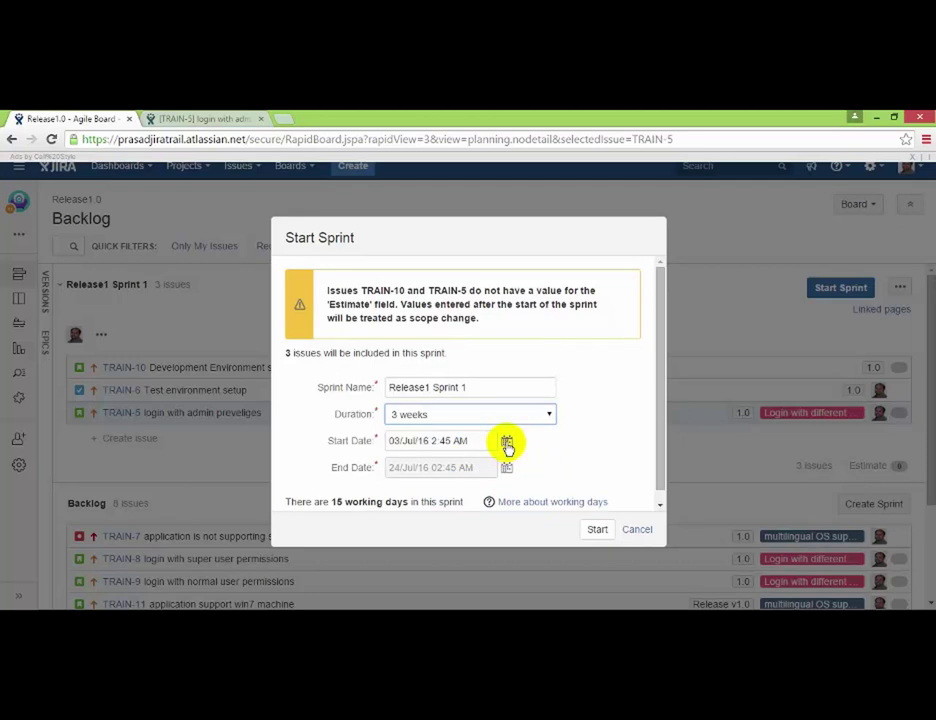
click(507, 443)
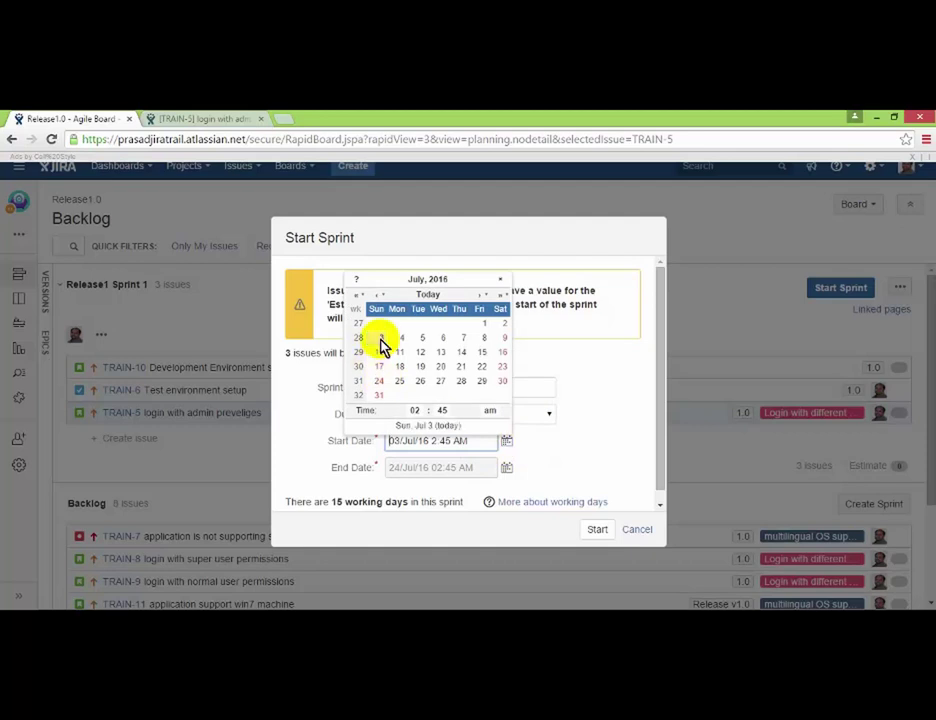
click(382, 345)
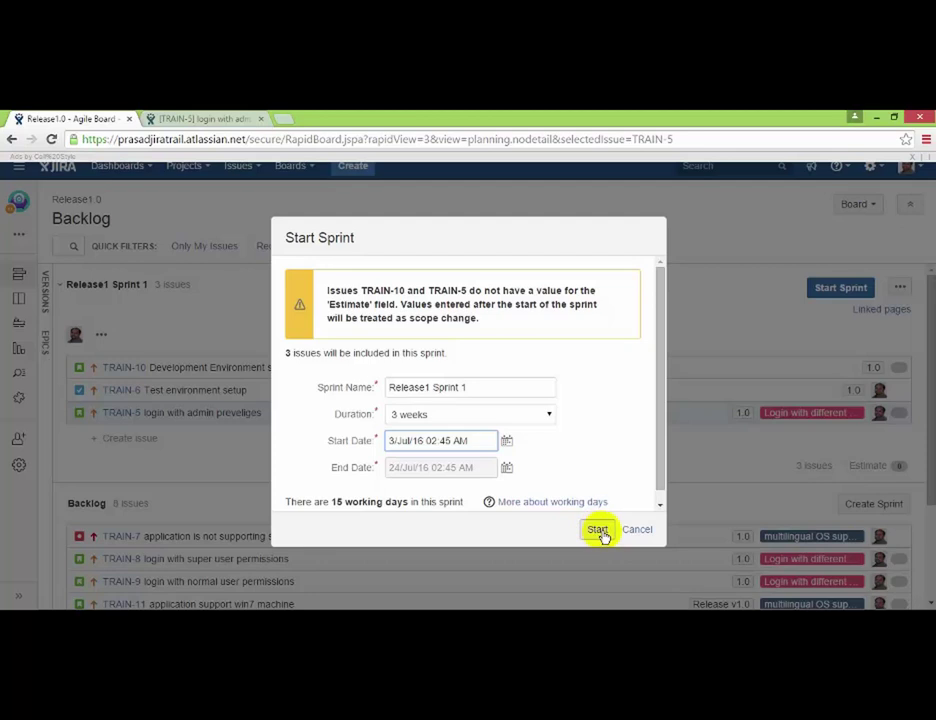
click(601, 533)
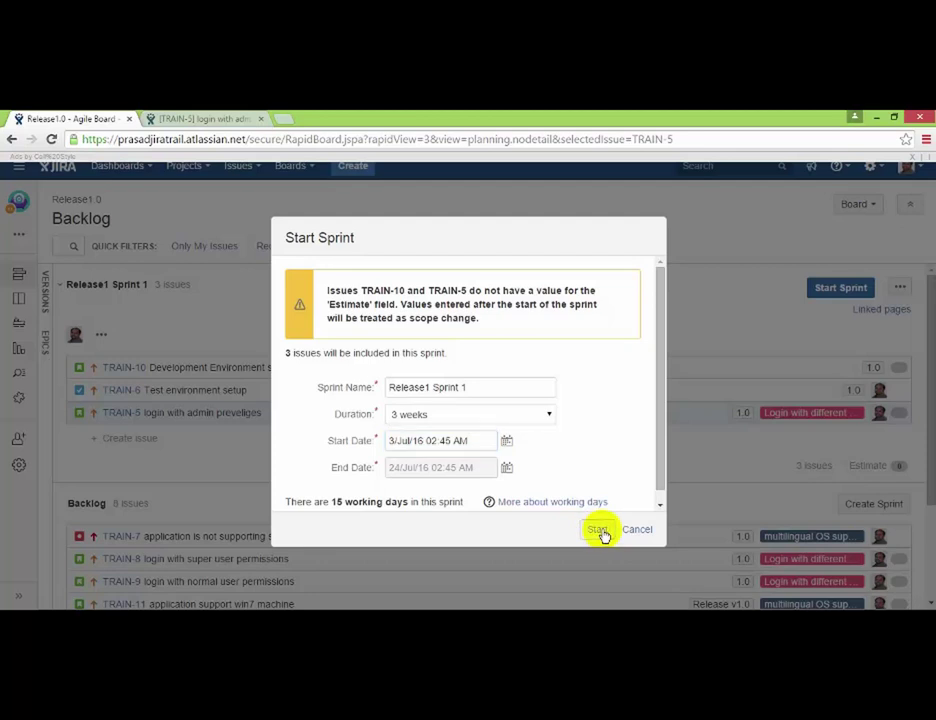